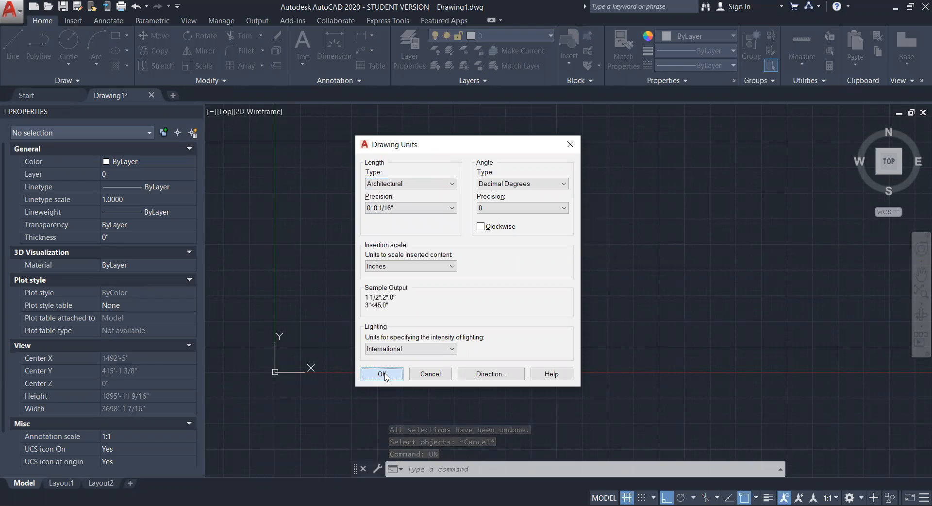
Draw a nearly square rectangle above and to the right of the drawing origin.
middle_drag(481, 218, 437, 299)
scroll(446, 278, down, 1)
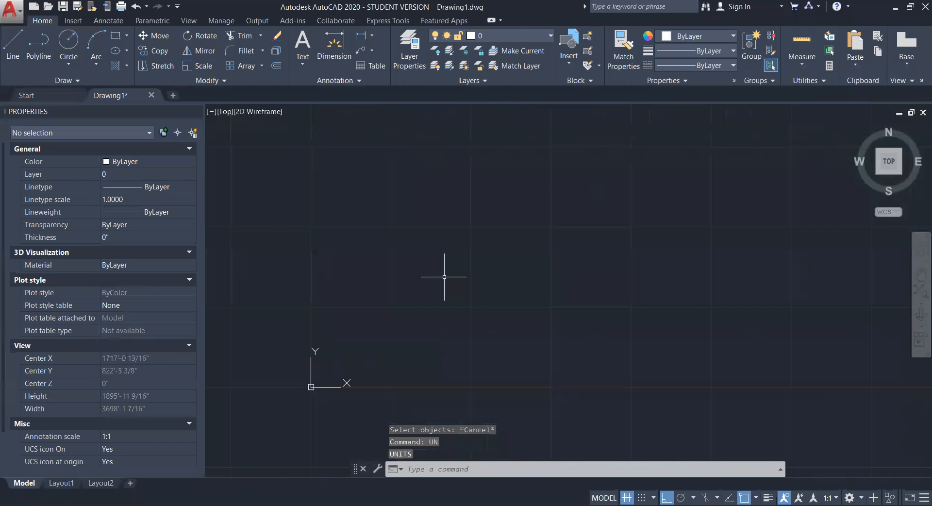
middle_drag(489, 234, 441, 276)
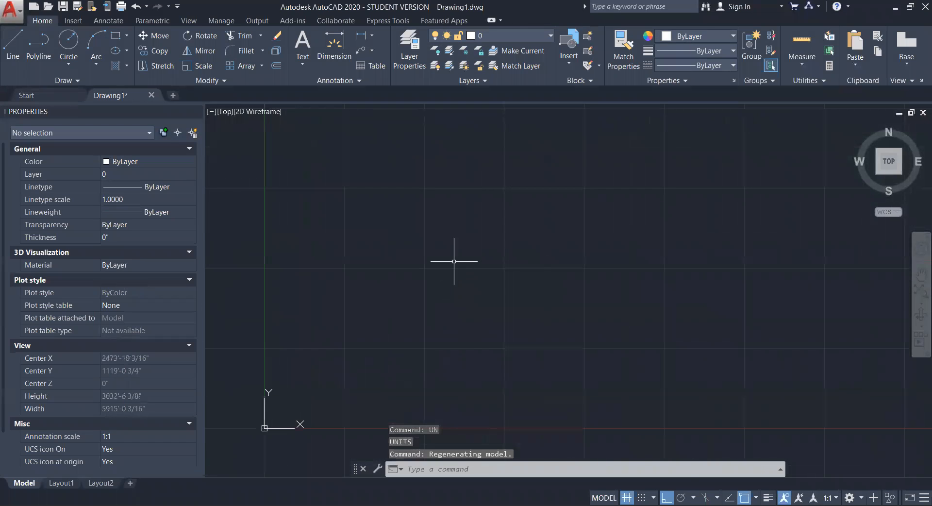
text(rec)
key(Return)
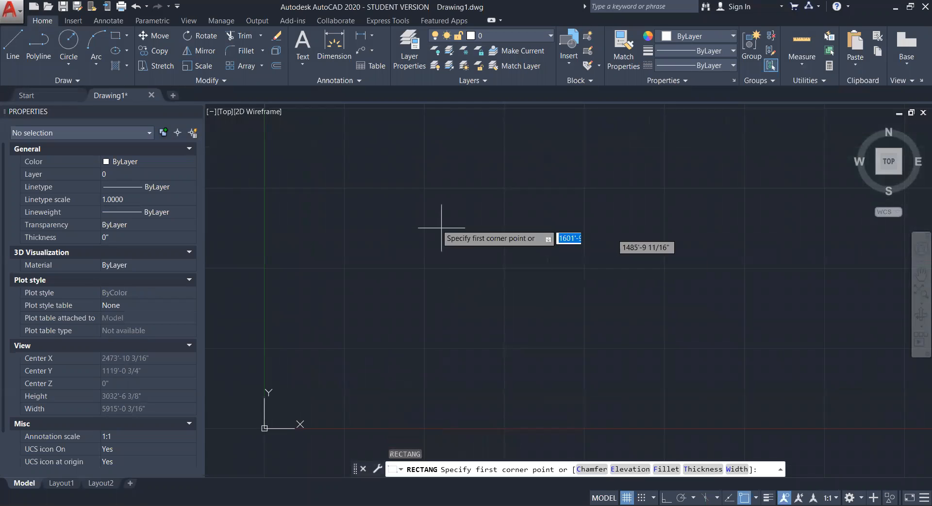
click(334, 148)
click(522, 318)
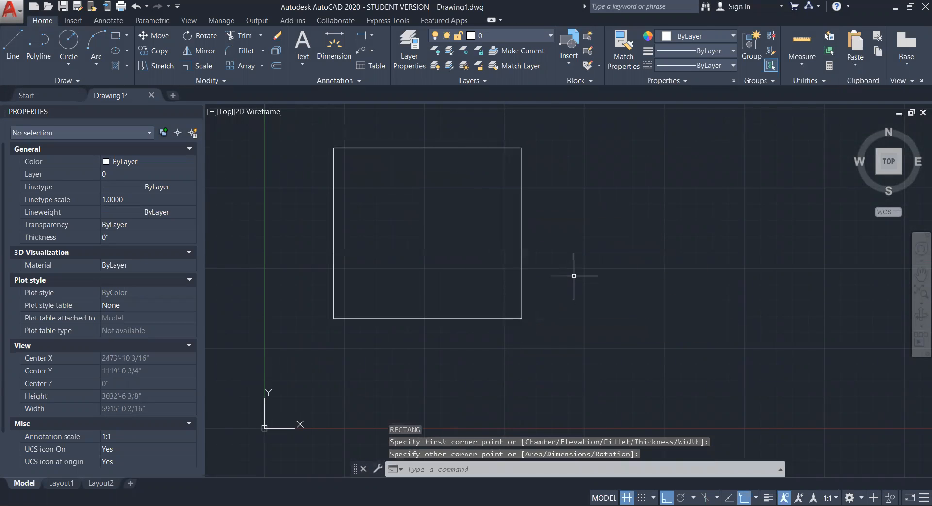
Draw a second rectangle about 1835' by 1400' overlapping the first one's lower-right corner, and a third overlapping the second one's upper-right corner.
key(Return)
click(441, 214)
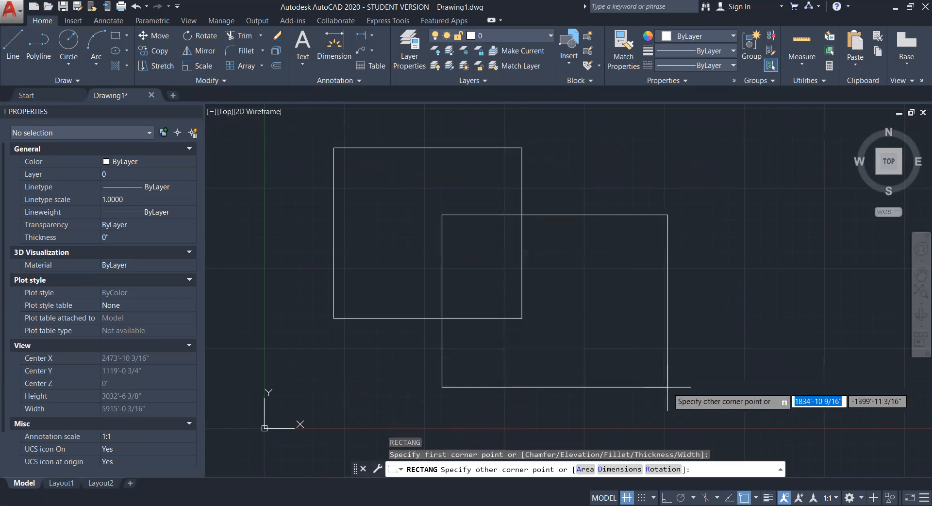
click(667, 387)
key(Return)
click(590, 170)
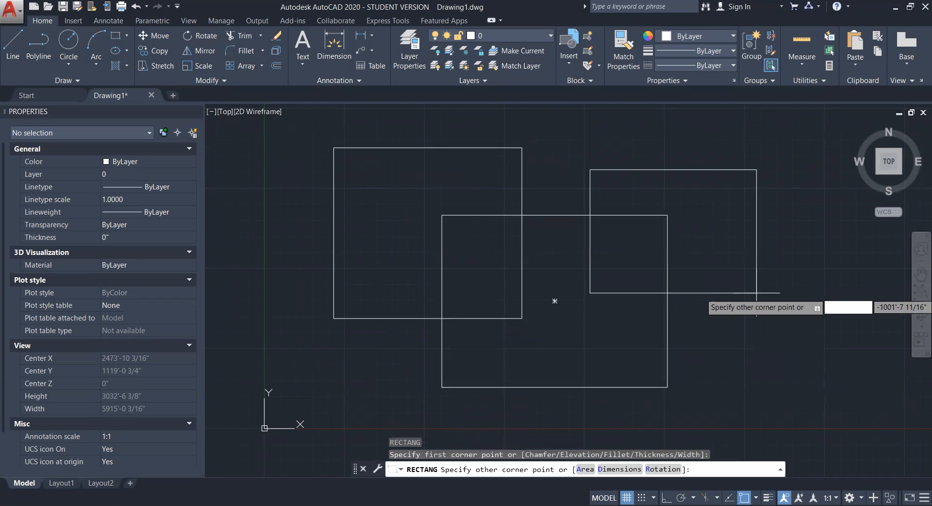
click(828, 311)
Draw a circle centred on the midpoint of the middle rectangle's bottom edge, reaching partly inside the rectangle.
scroll(719, 278, down, 3)
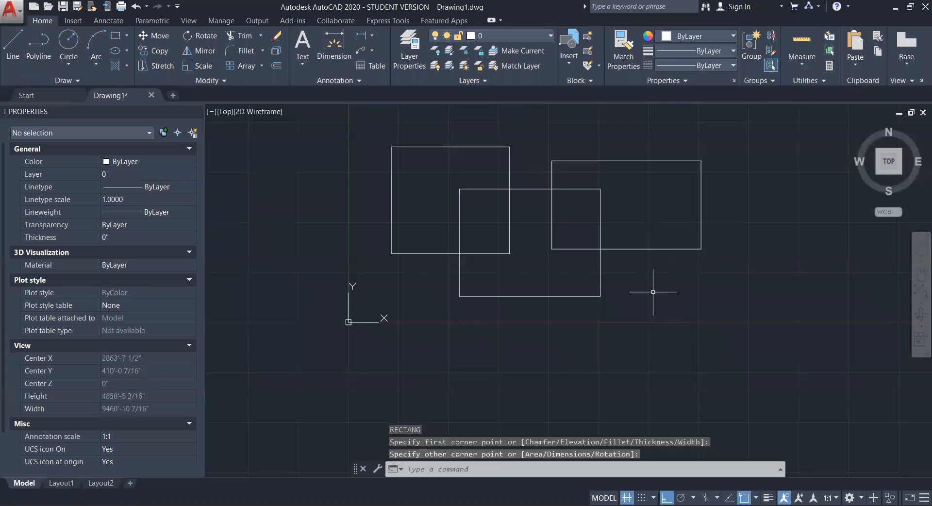
text(c)
key(Return)
click(530, 242)
click(533, 333)
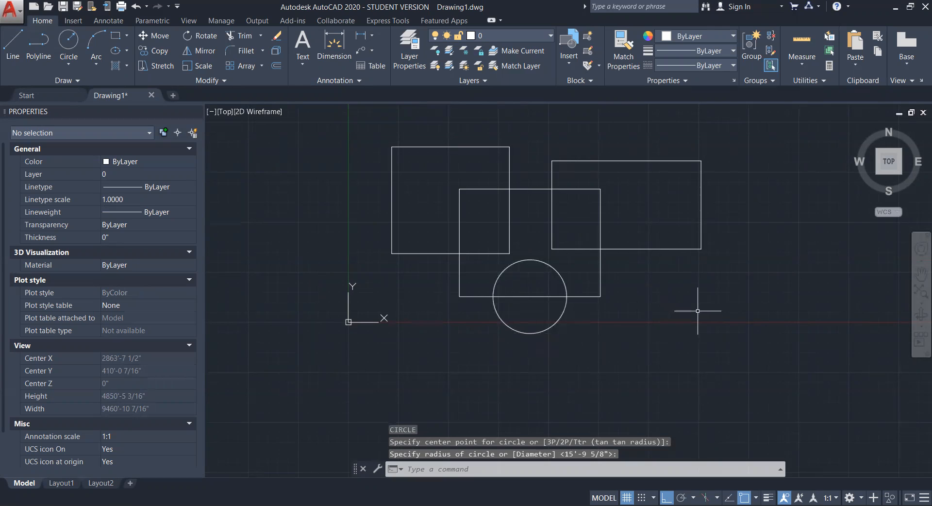
key(Return)
key(Escape)
Hatch the whole left rectangle with the BRICK pattern by selecting it as the boundary object.
mouse_move(679, 304)
middle_down()
mouse_move(646, 360)
mouse_move(625, 364)
mouse_move(624, 356)
middle_up()
scroll(623, 356, up, 2)
middle_drag(609, 312, 673, 347)
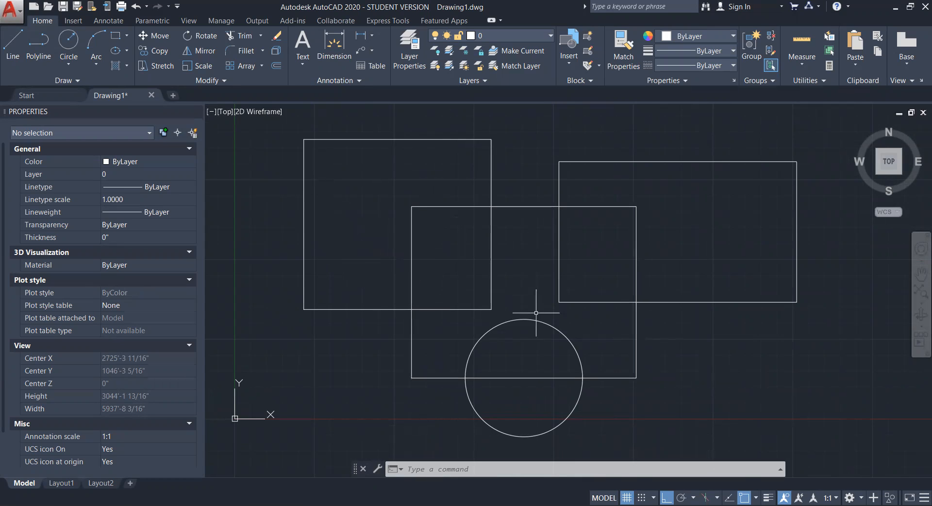
middle_drag(260, 316, 345, 331)
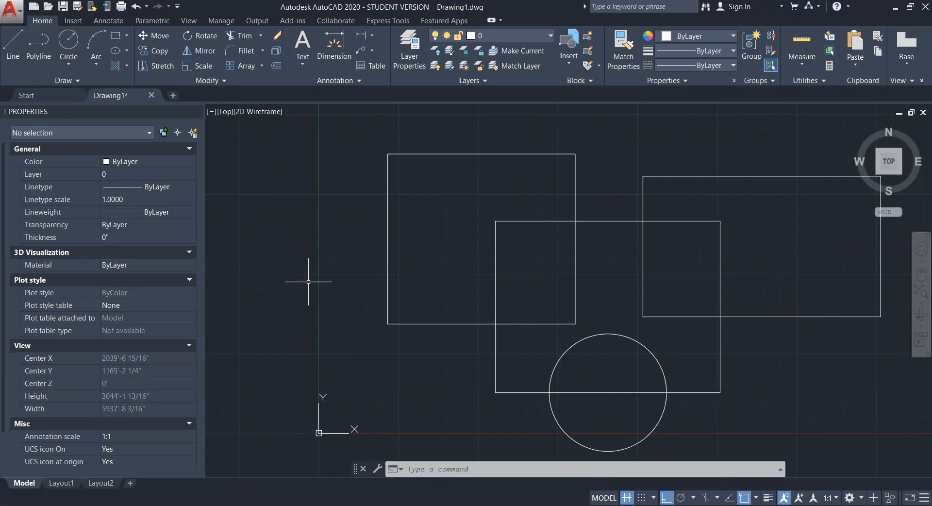
text(H)
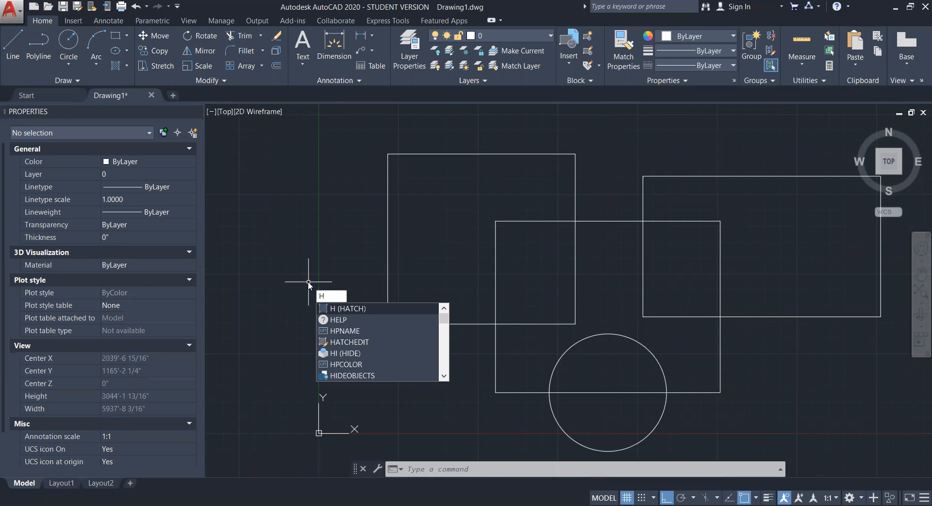
key(Return)
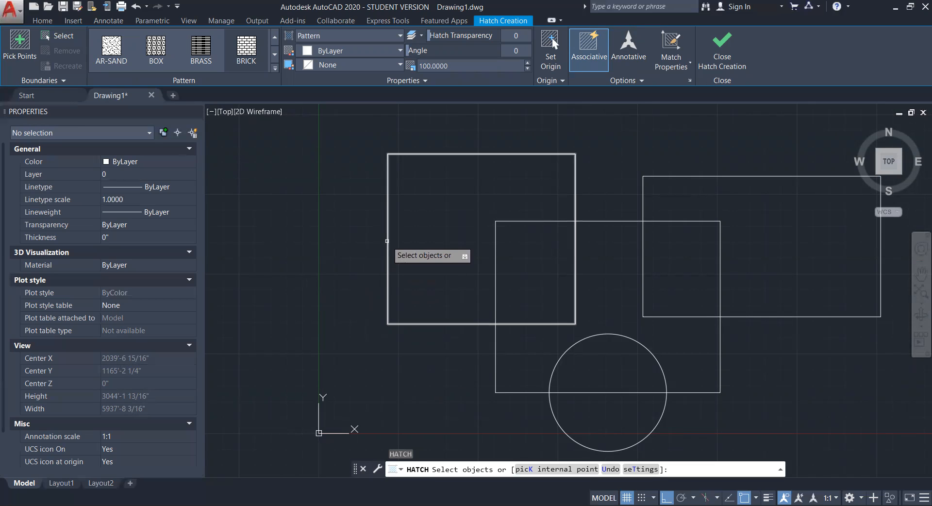
click(387, 241)
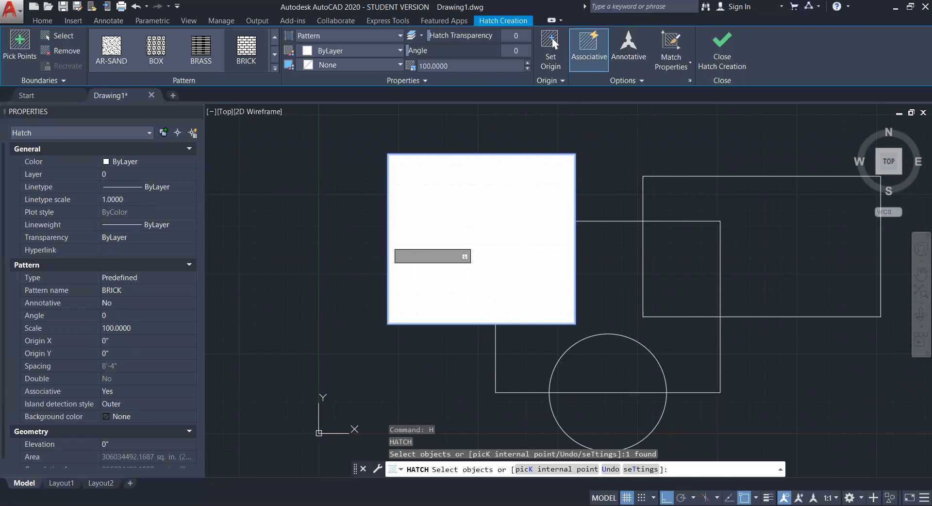
key(Return)
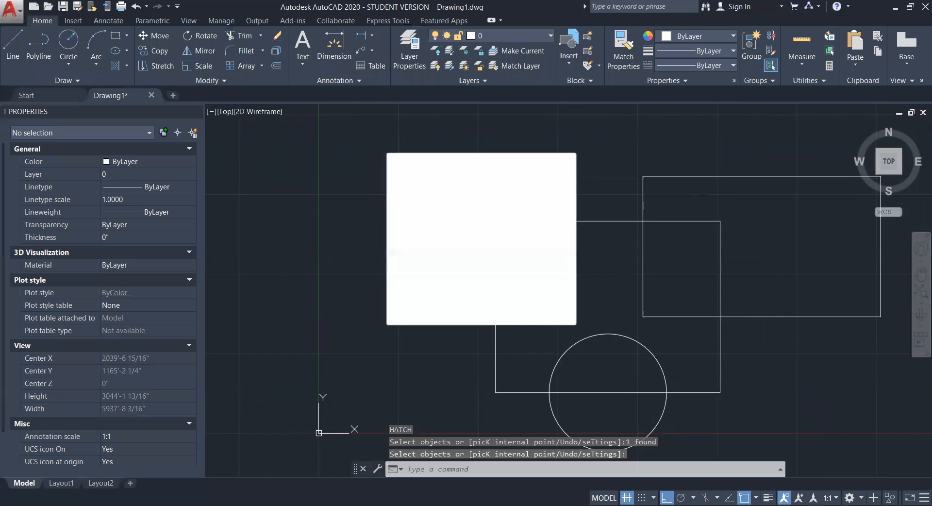
Hatch the overlap between the middle and right rectangles with the BRICK pattern, using the pick internal point option.
scroll(461, 279, down, 4)
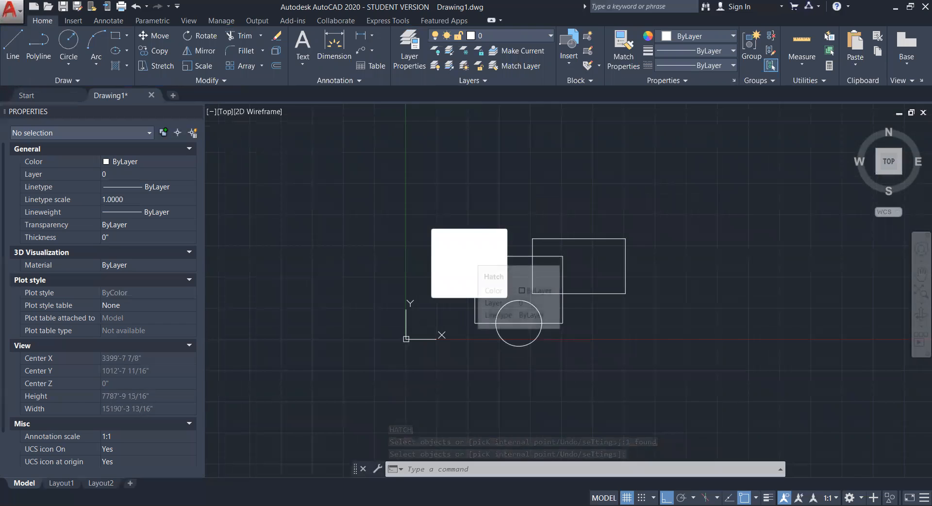
scroll(471, 267, up, 4)
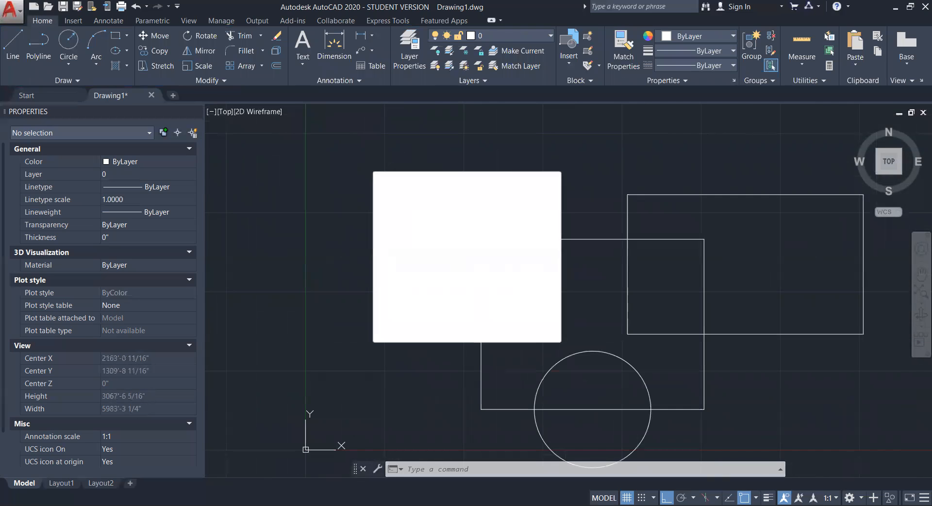
mouse_move(745, 315)
middle_down()
mouse_move(637, 276)
mouse_move(643, 279)
middle_up()
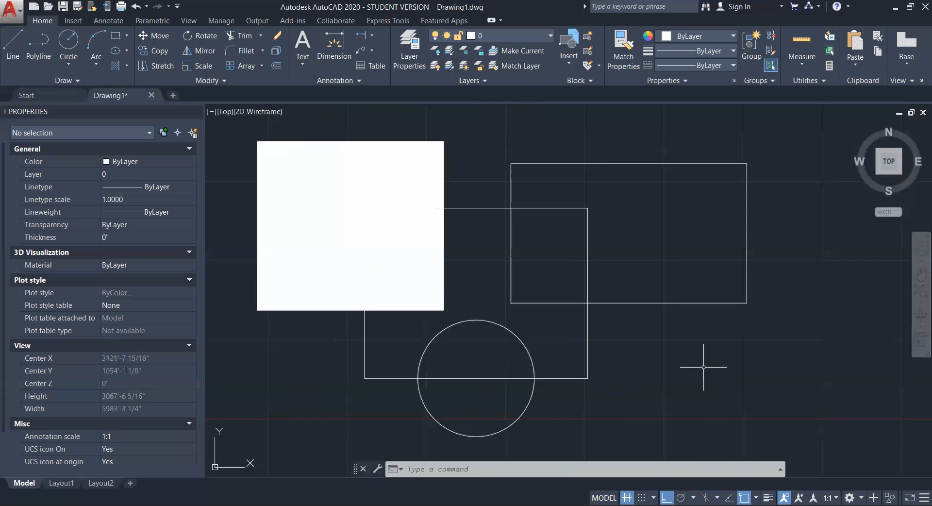
text(H)
key(Return)
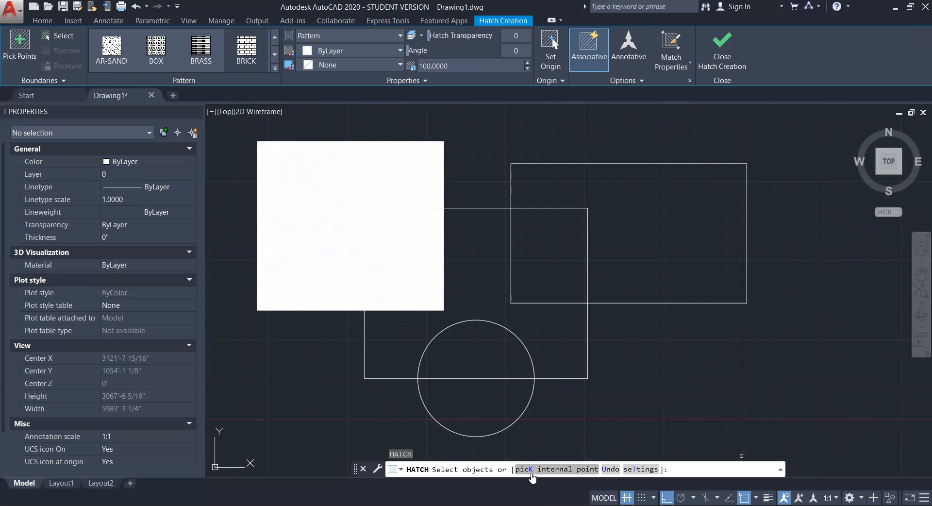
click(545, 475)
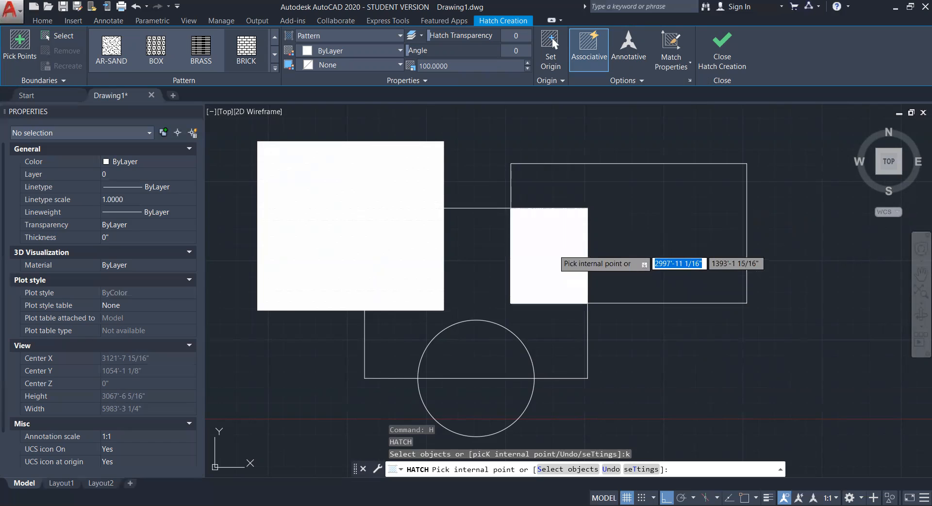
click(551, 255)
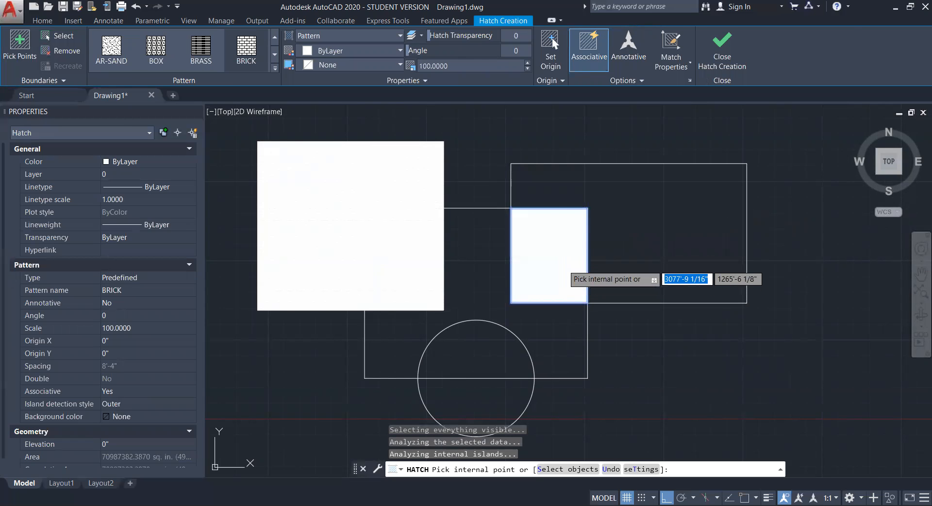
key(Return)
middle_drag(647, 327, 713, 318)
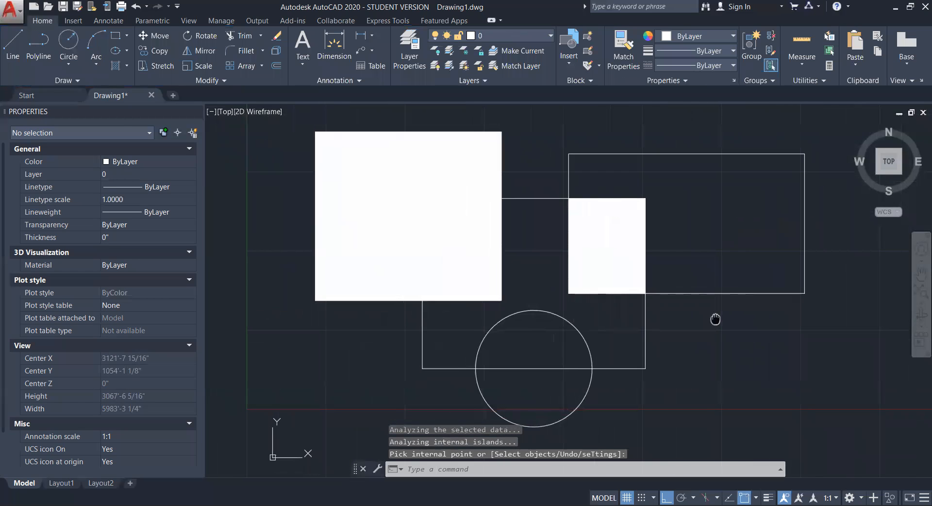
scroll(717, 316, down, 4)
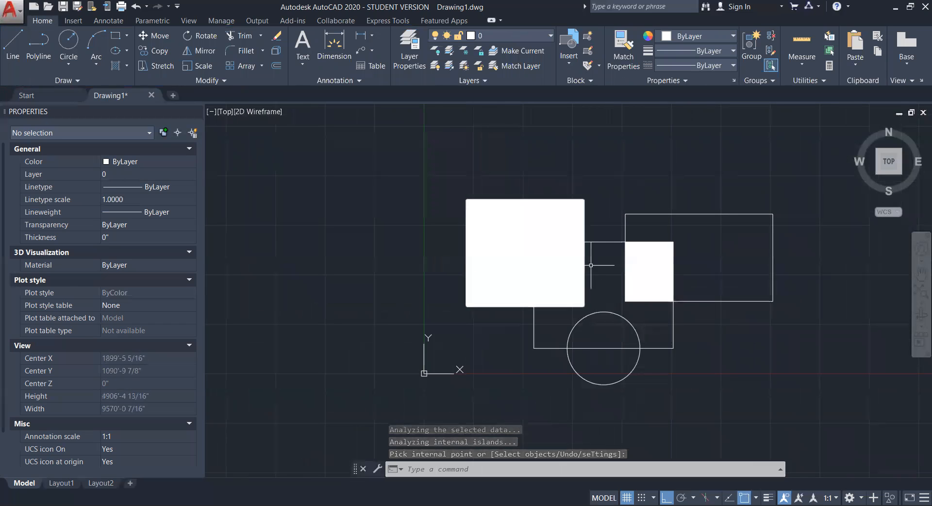
click(650, 270)
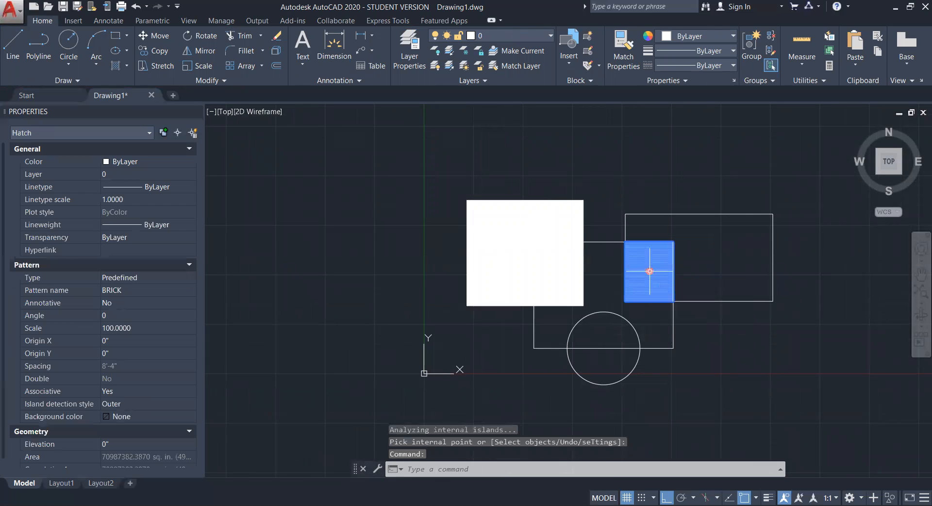
key(Escape)
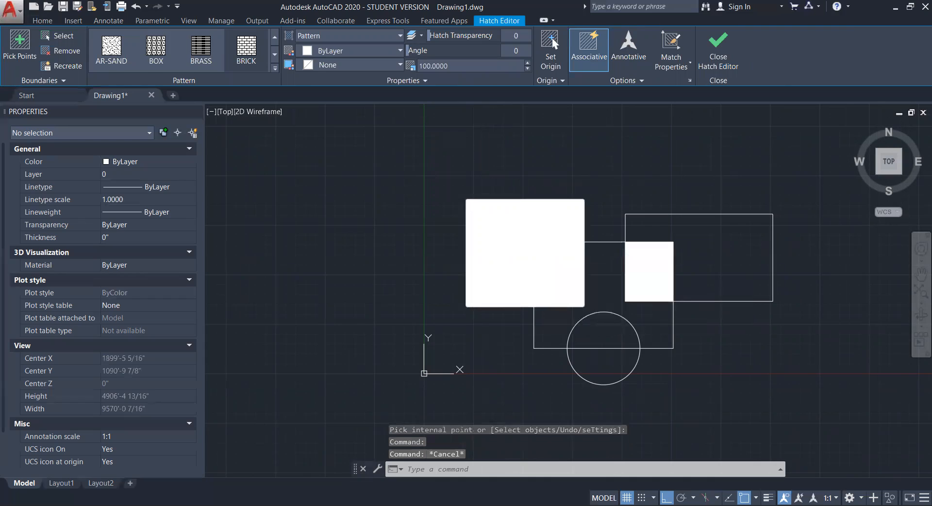
key(Escape)
Change the left rectangle's hatch pattern to AR-SAND after inspecting its brick pattern up close.
click(521, 246)
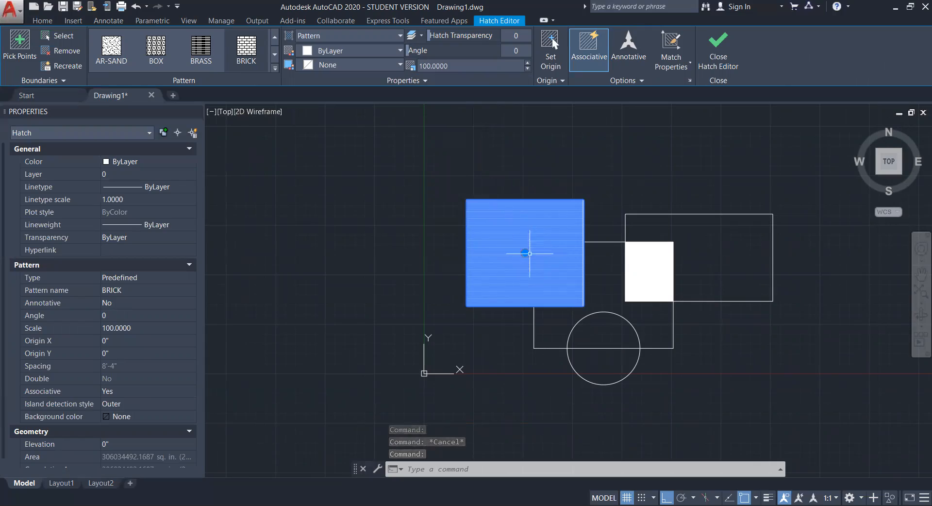
scroll(530, 244, up, 20)
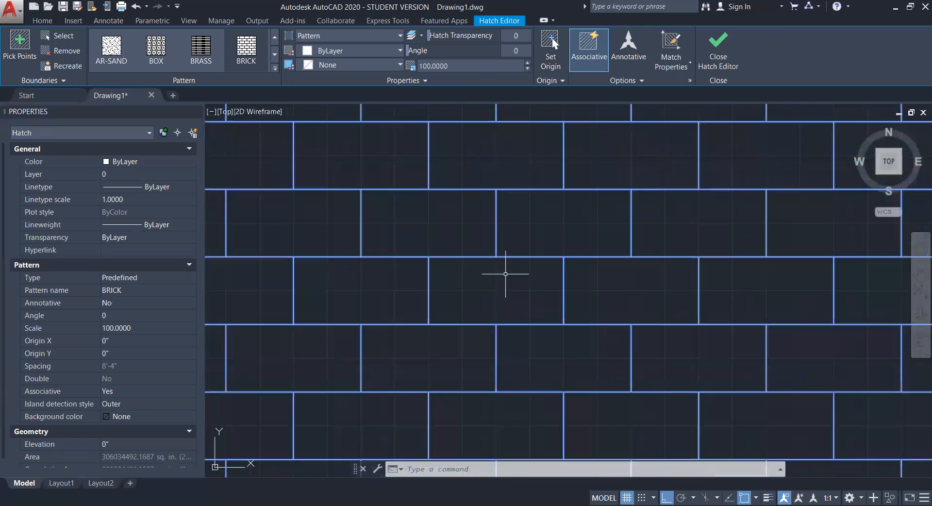
scroll(480, 228, down, 10)
scroll(537, 239, down, 8)
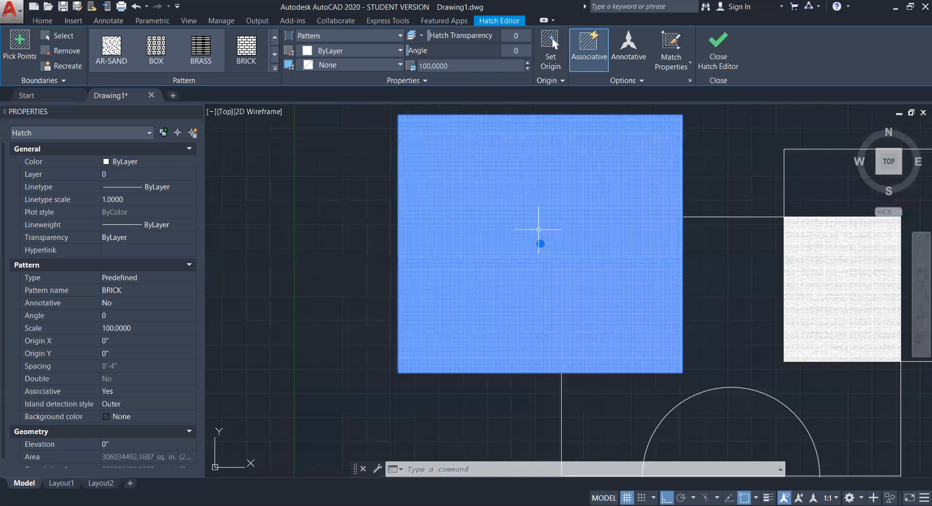
click(246, 55)
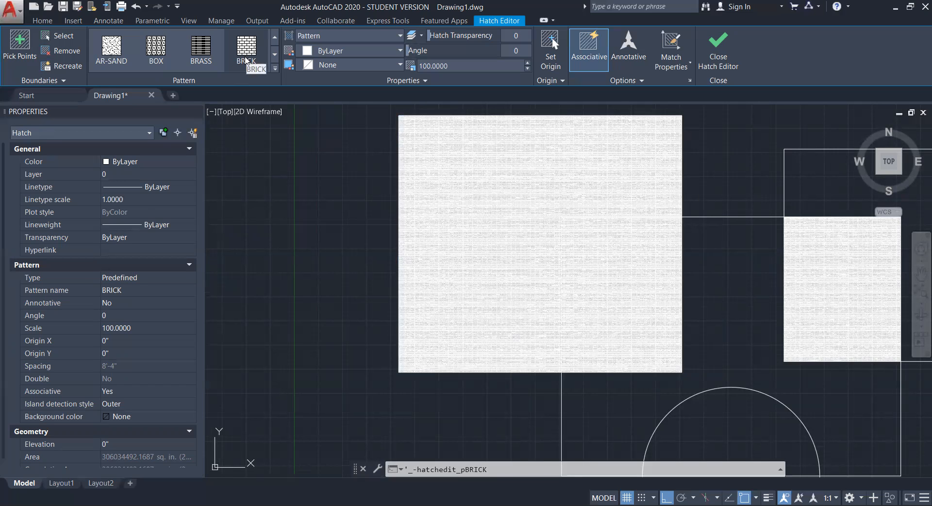
click(111, 49)
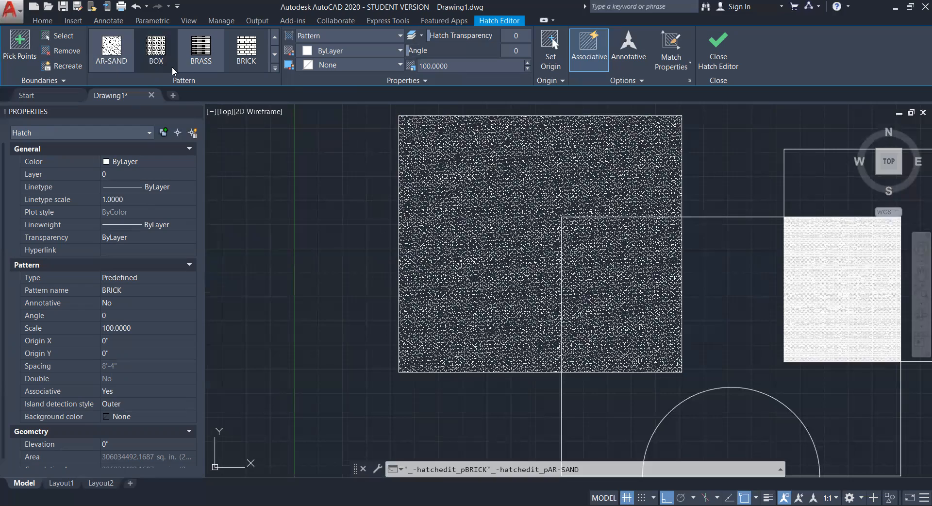
click(118, 55)
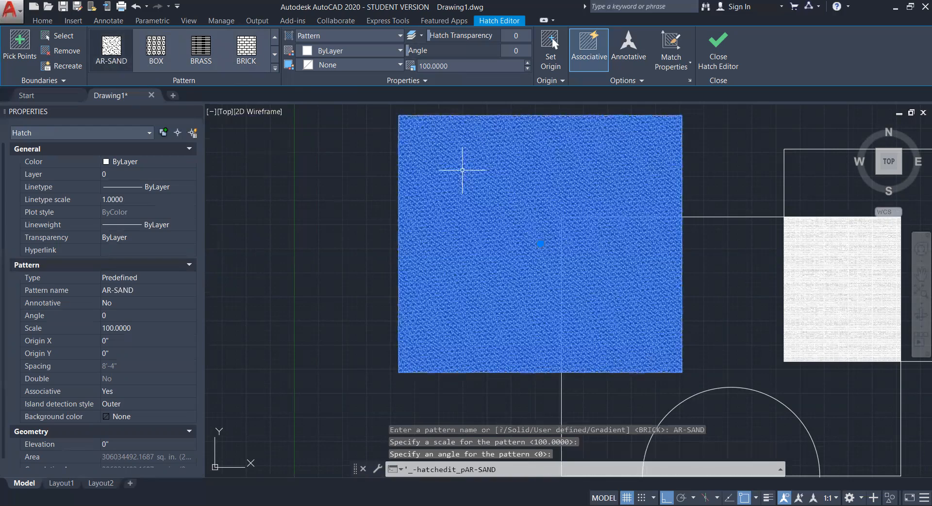
scroll(573, 231, up, 8)
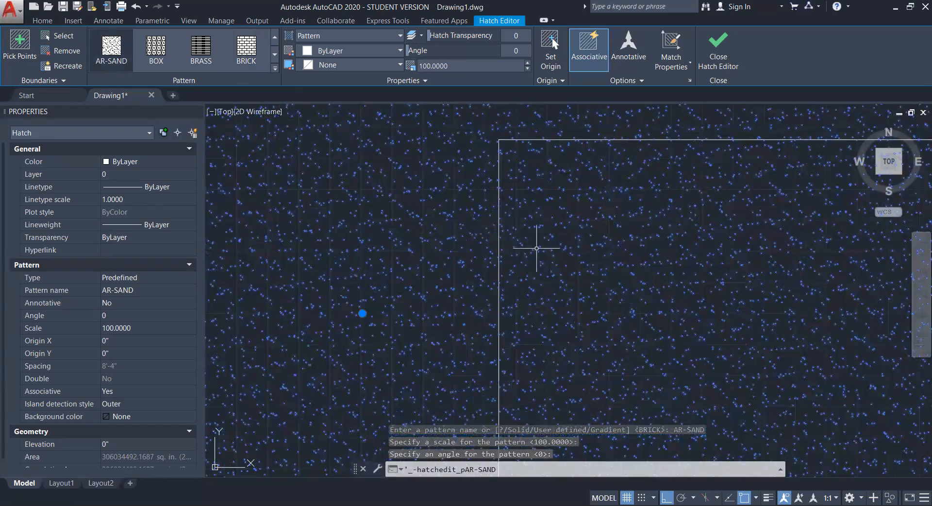
scroll(536, 248, down, 8)
key(Escape)
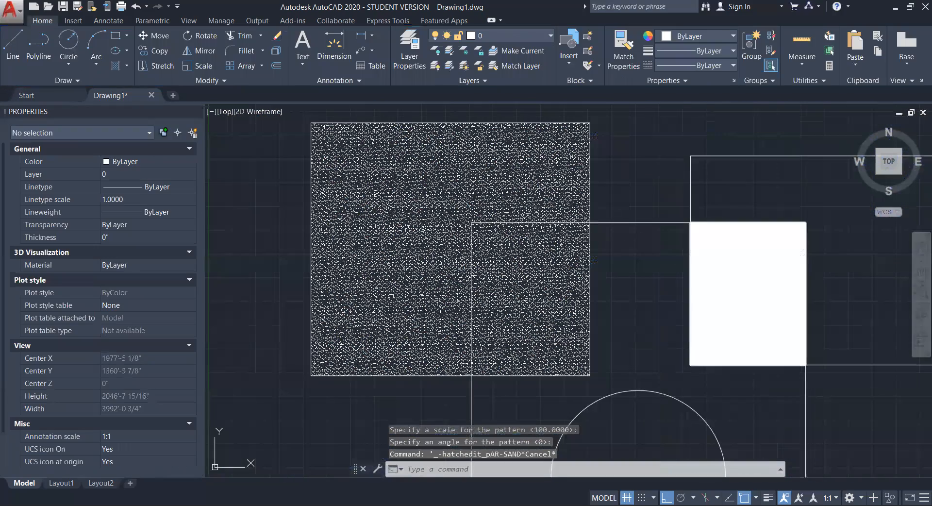
Change the hatch in the overlap of the middle and right rectangles to the SOLID pattern.
click(756, 279)
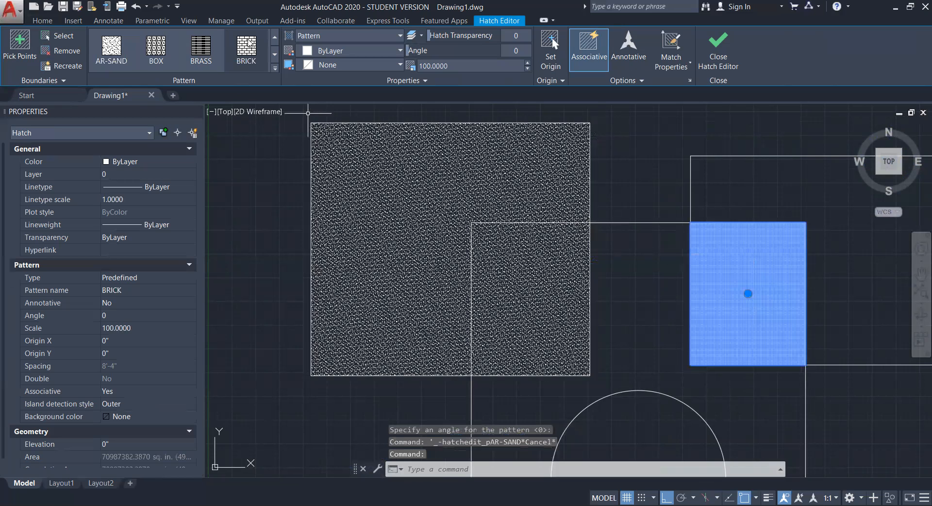
click(275, 38)
click(119, 51)
key(Escape)
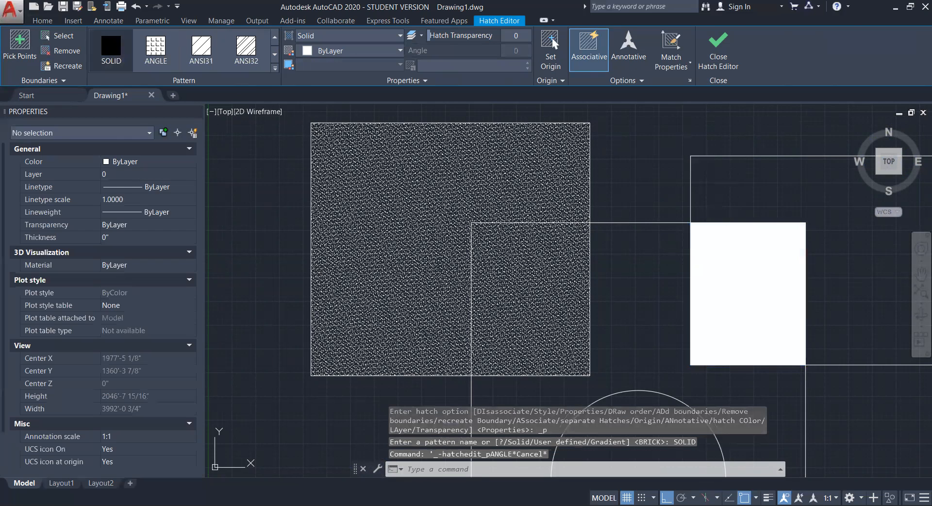
scroll(754, 292, up, 4)
scroll(721, 267, down, 6)
mouse_move(770, 187)
middle_down()
mouse_move(689, 196)
mouse_move(648, 222)
middle_up()
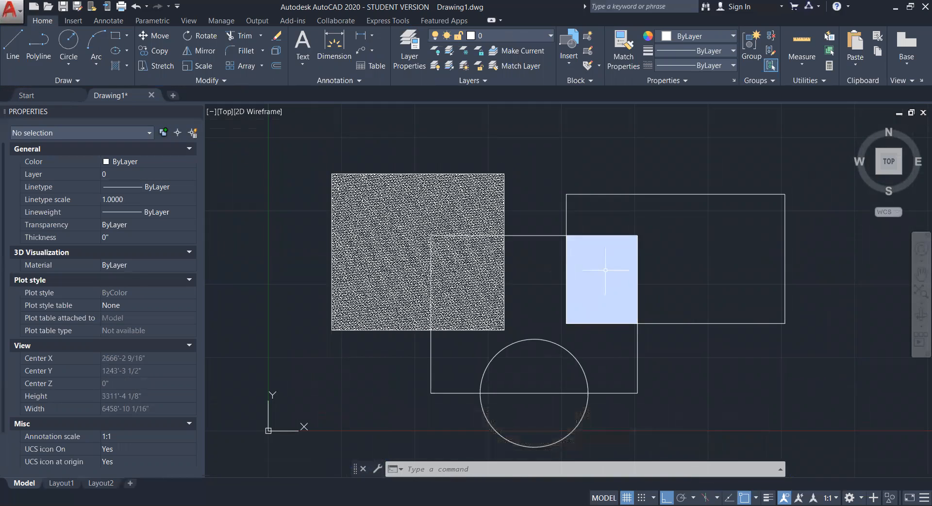
Examine the properties and colour setting of the SOLID hatch in the overlap of the middle and right rectangles.
click(600, 275)
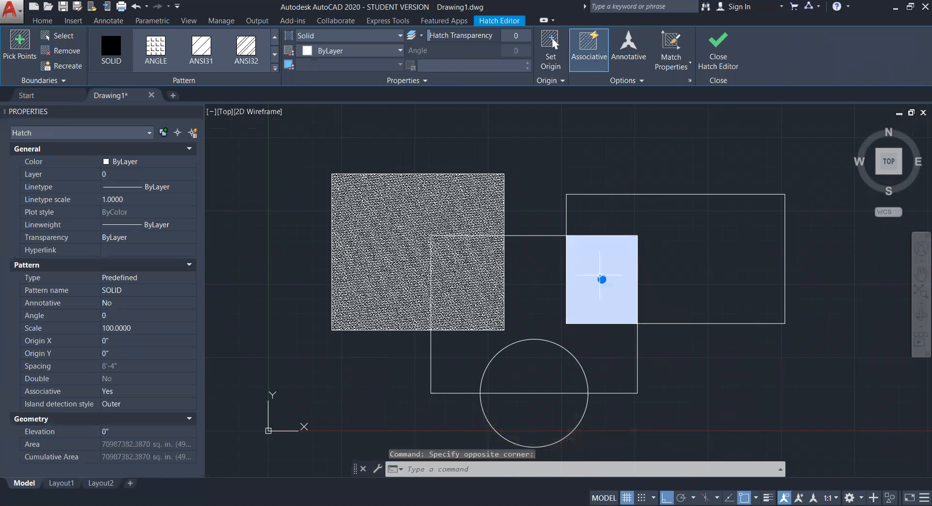
key(Escape)
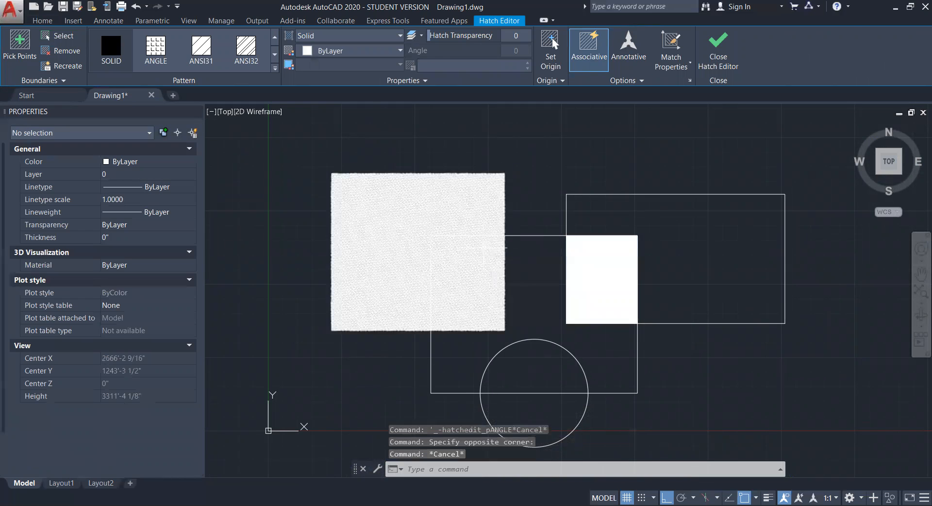
click(592, 277)
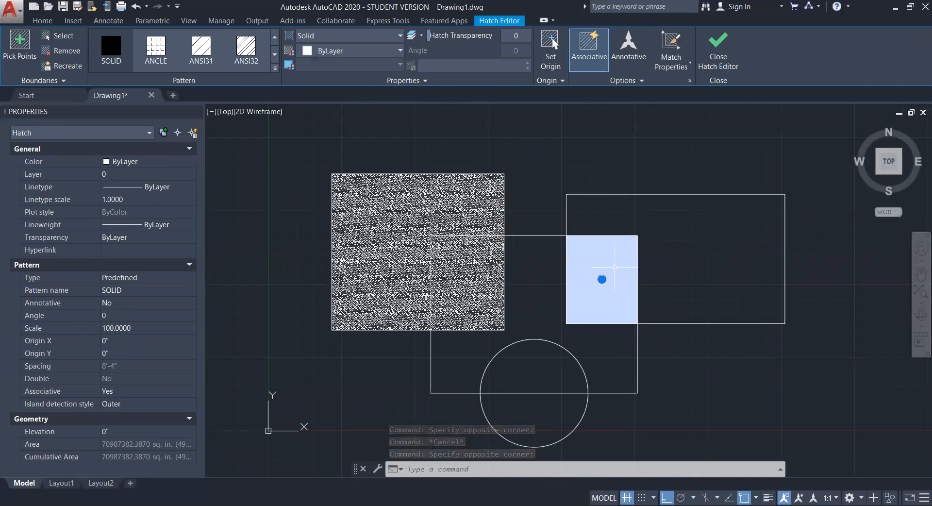
click(130, 167)
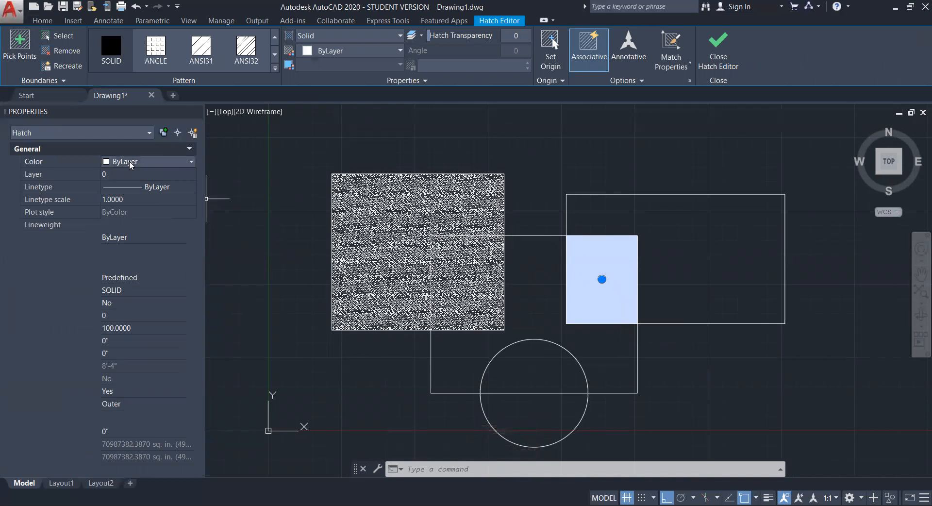
click(190, 163)
click(125, 174)
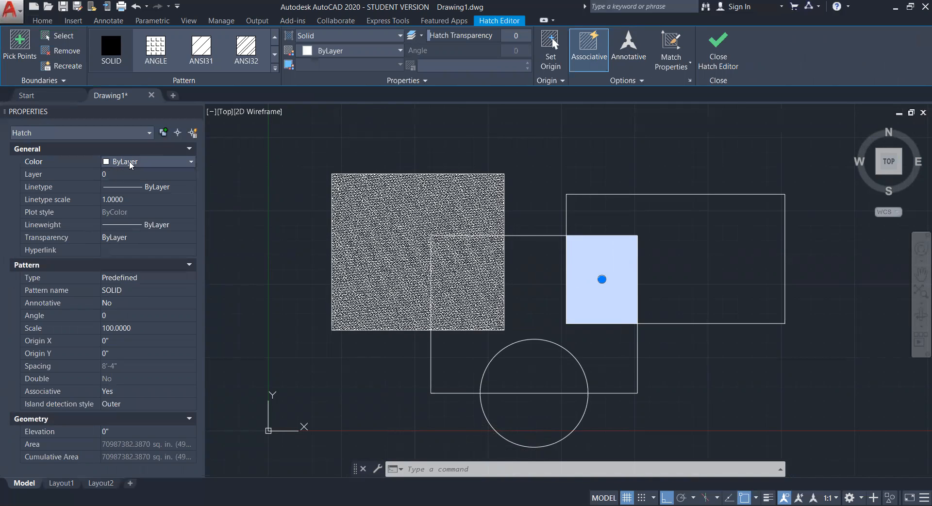
click(453, 245)
key(Escape)
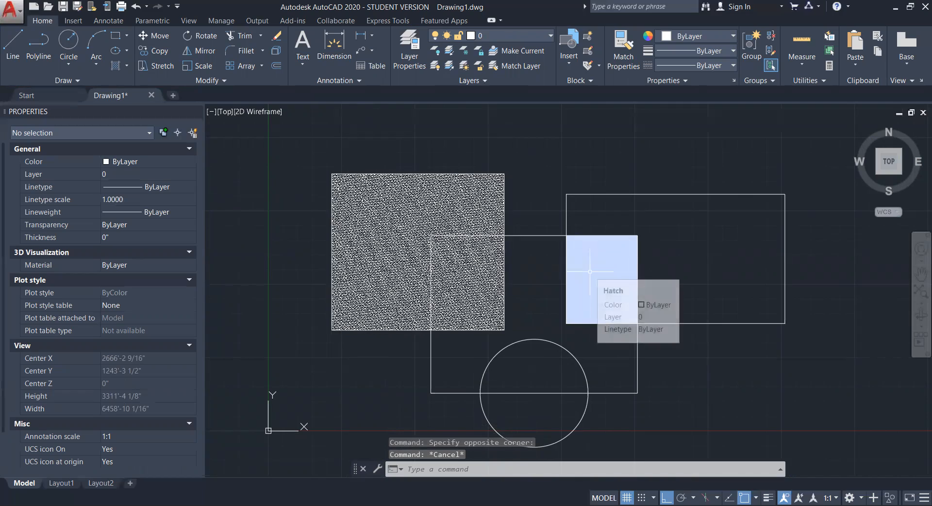
Copy the left rectangle's AR-SAND hatch horizontally into the empty area to its left, without its boundary.
mouse_move(491, 270)
middle_down()
mouse_move(547, 272)
mouse_move(533, 273)
middle_up()
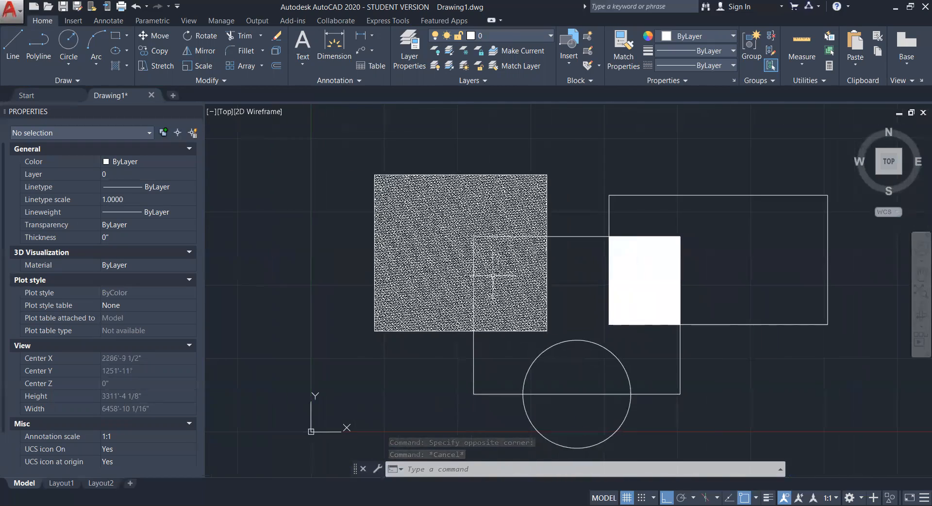
scroll(490, 263, up, 2)
scroll(490, 264, down, 2)
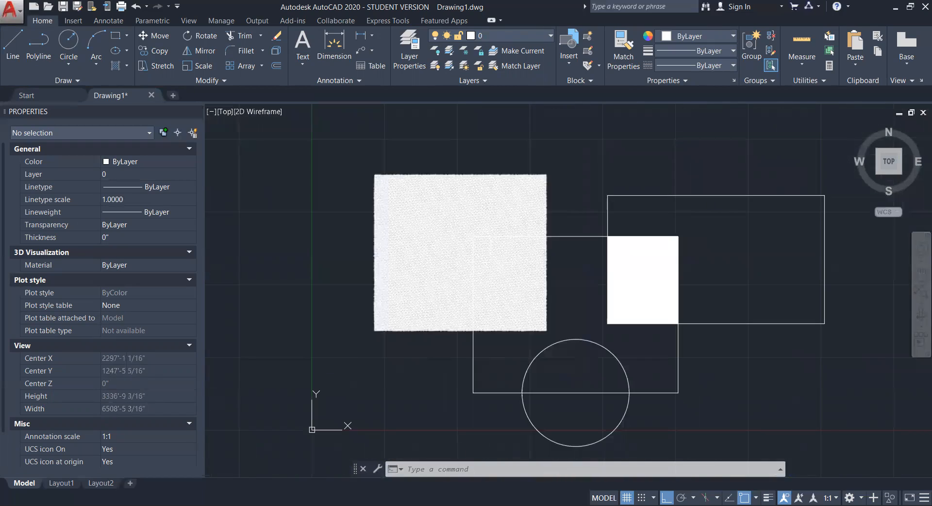
key(Escape)
scroll(490, 263, down, 2)
click(442, 248)
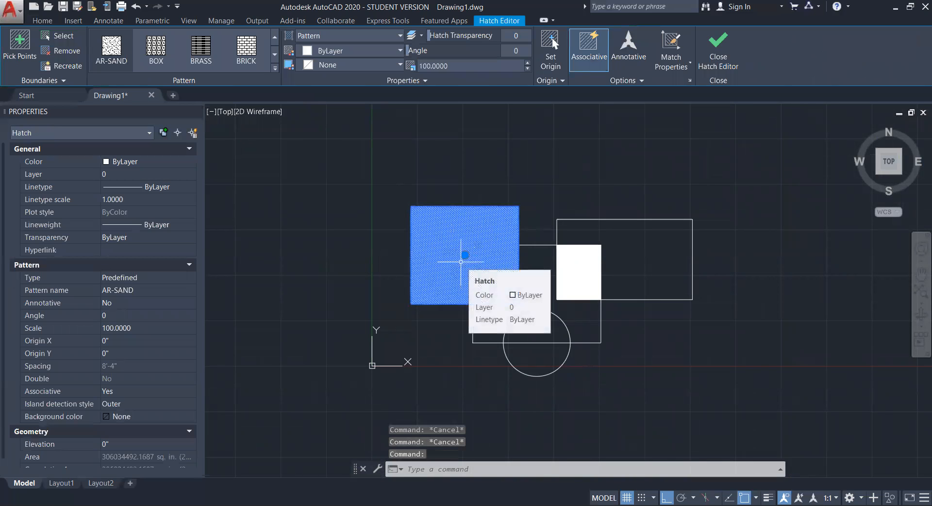
text(co)
key(Return)
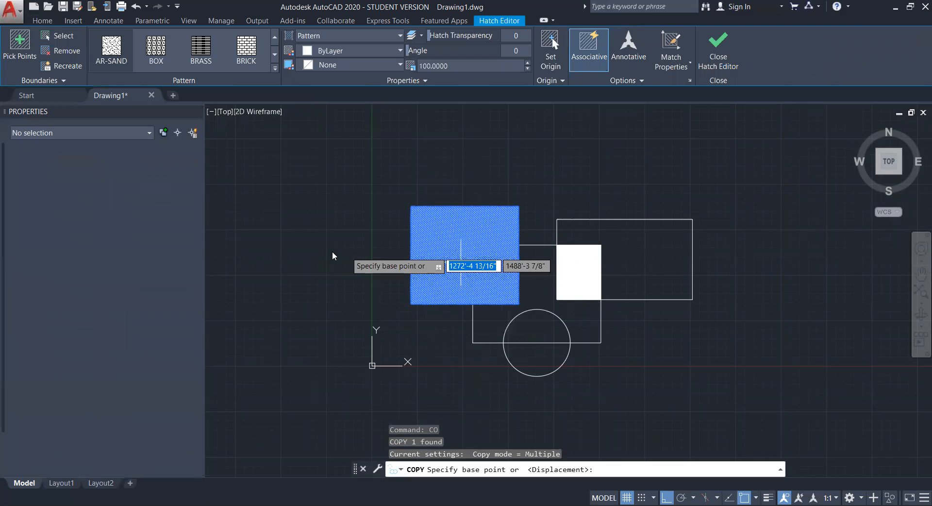
click(433, 260)
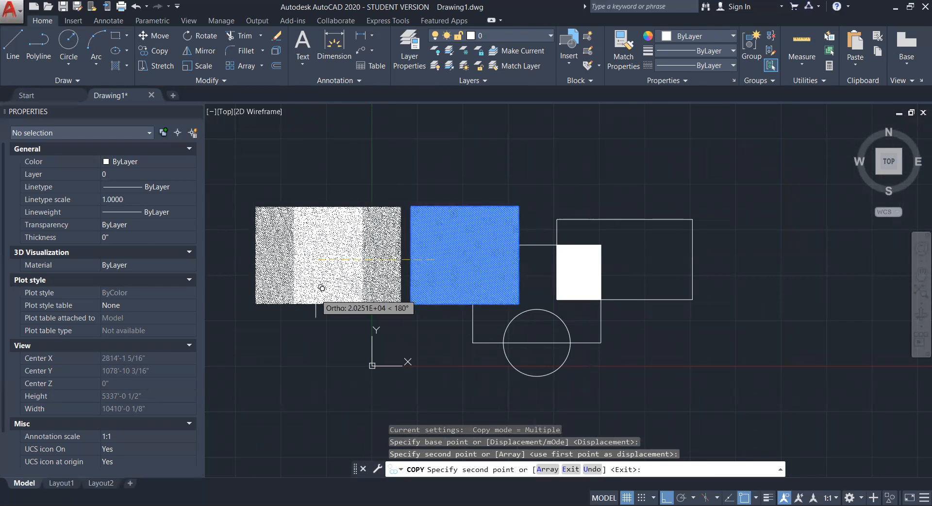
key(Return)
Move the copied AR-SAND hatch straight down and delete it.
click(312, 273)
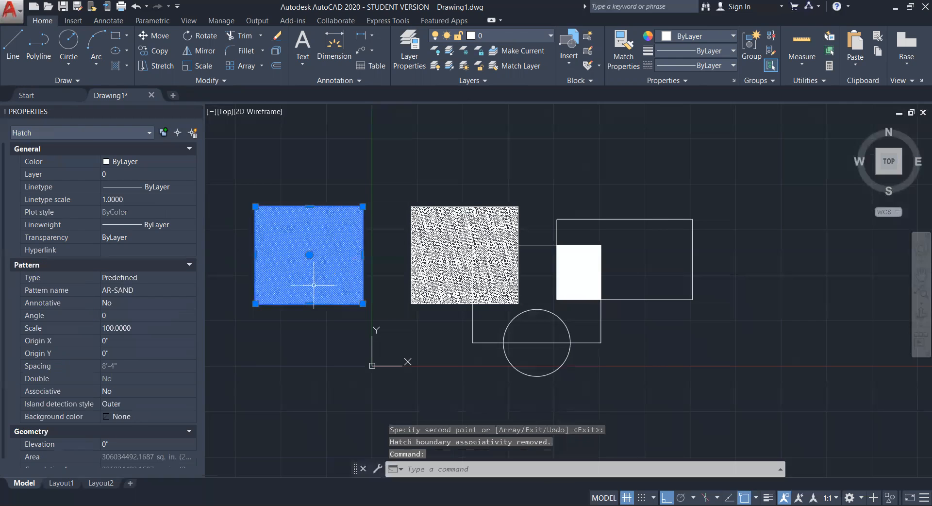
text(m)
key(Return)
click(312, 289)
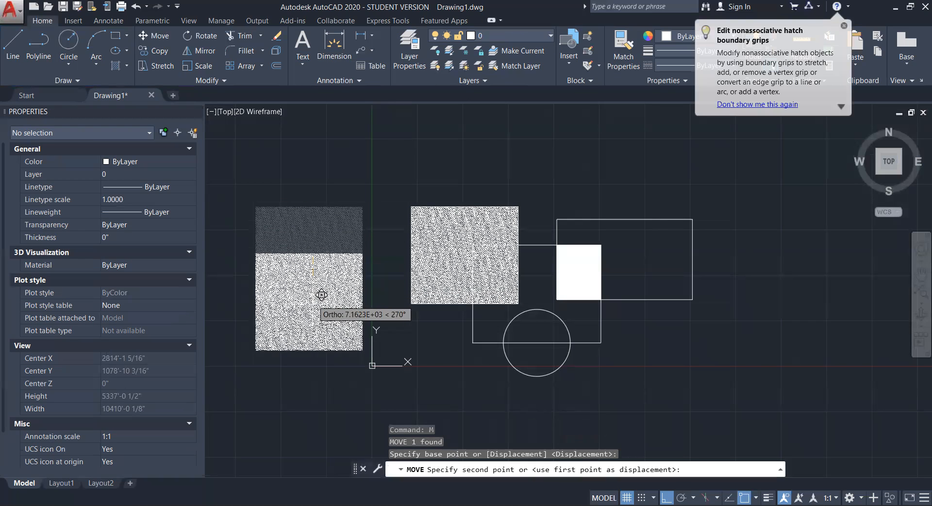
click(349, 364)
click(304, 330)
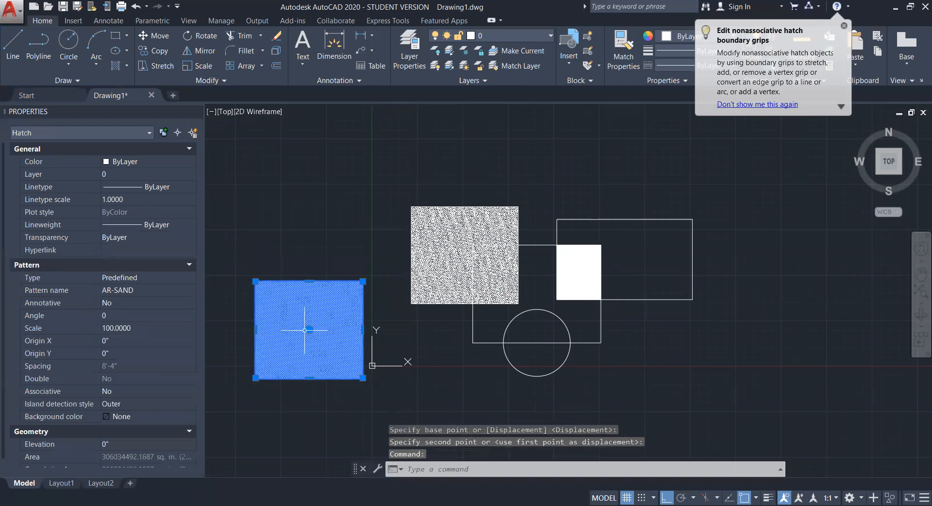
key(Delete)
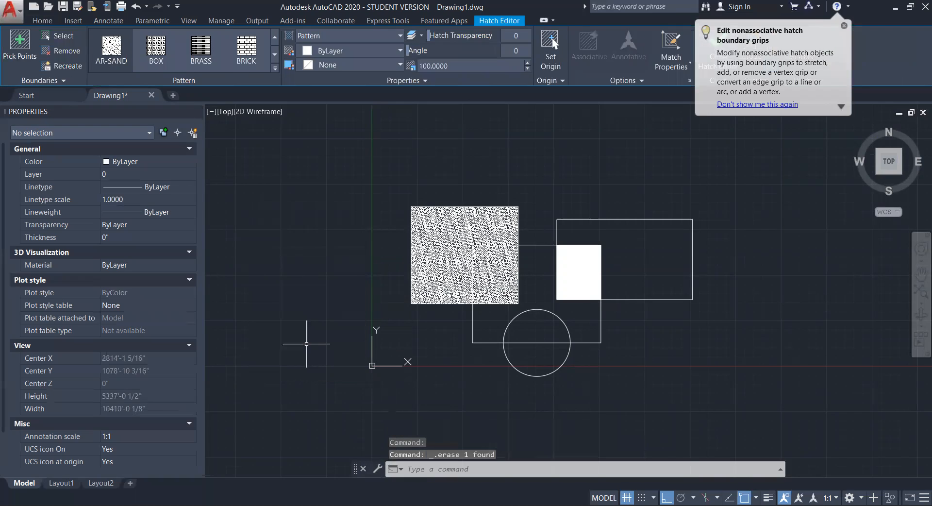
Select the left rectangle's AR-SAND hatch, close its properties display and reopen it with the PR command.
scroll(563, 289, up, 5)
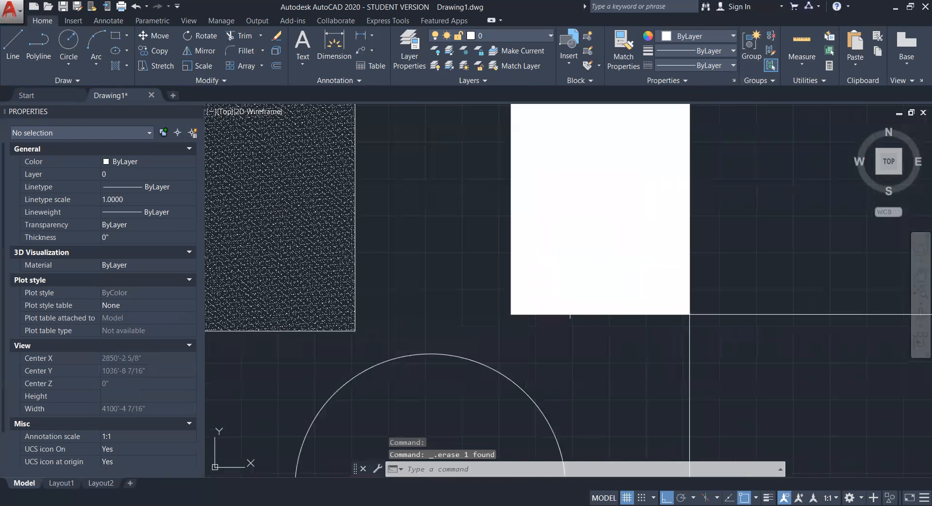
middle_drag(517, 273, 595, 340)
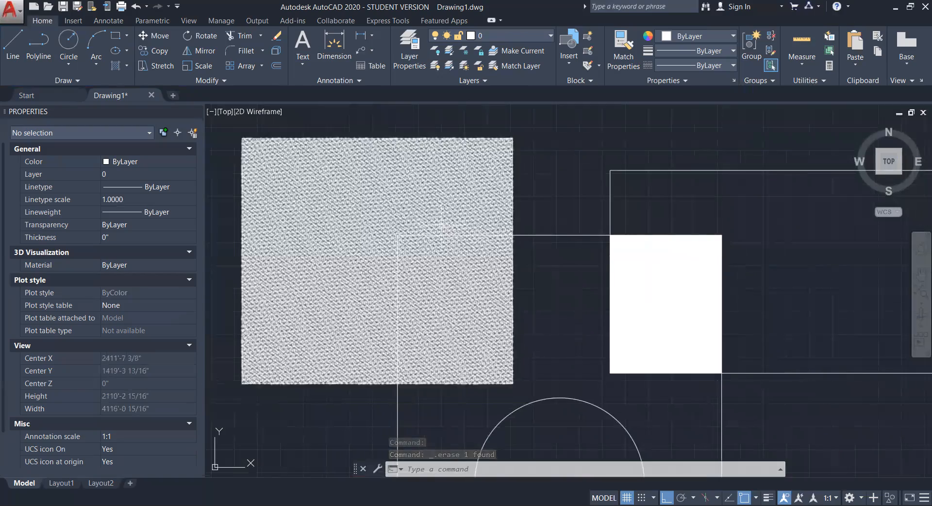
scroll(441, 184, up, 3)
scroll(441, 184, down, 5)
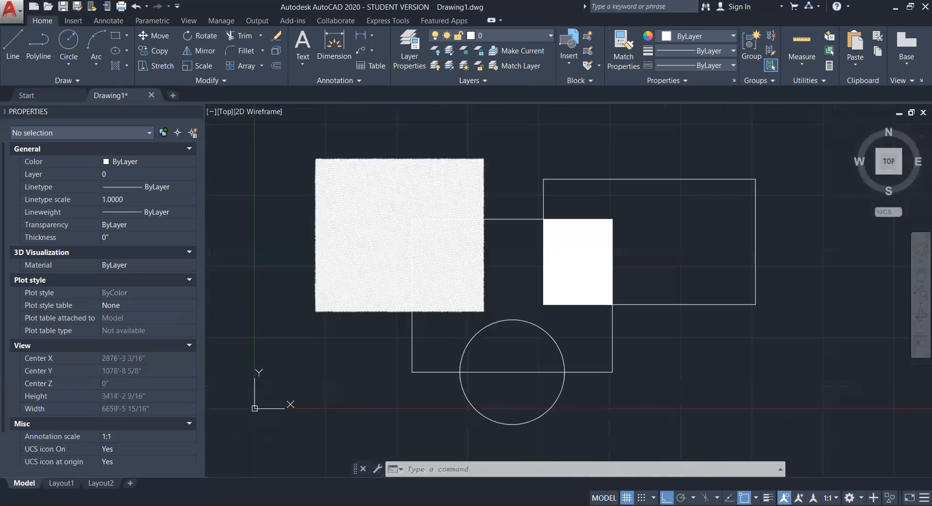
click(401, 201)
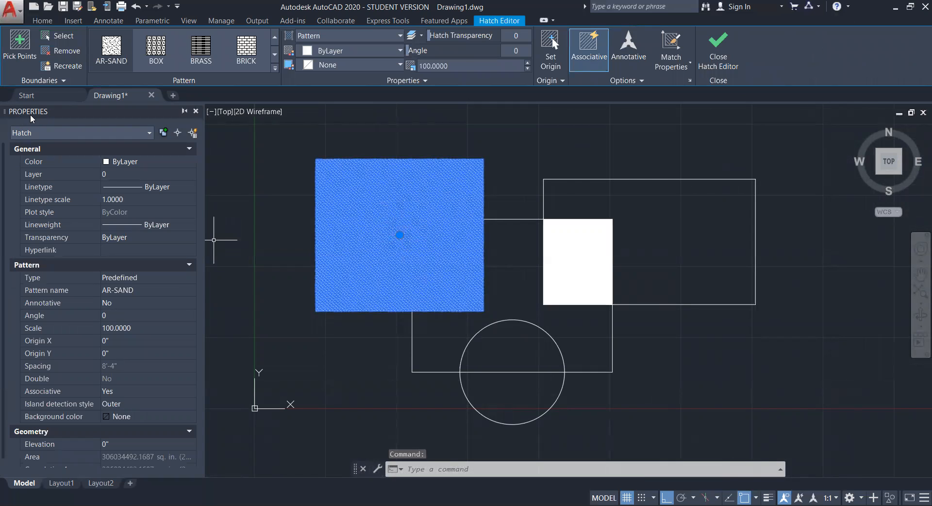
click(196, 111)
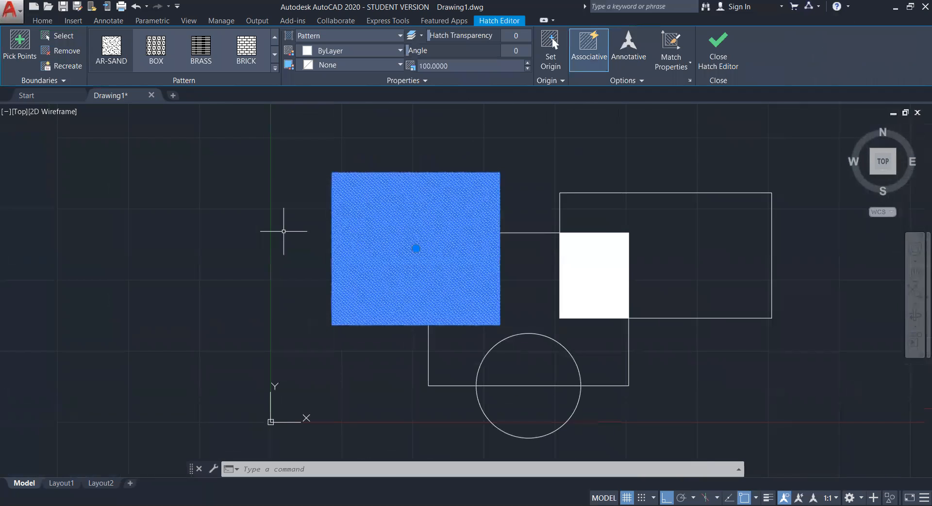
text(PR)
key(Return)
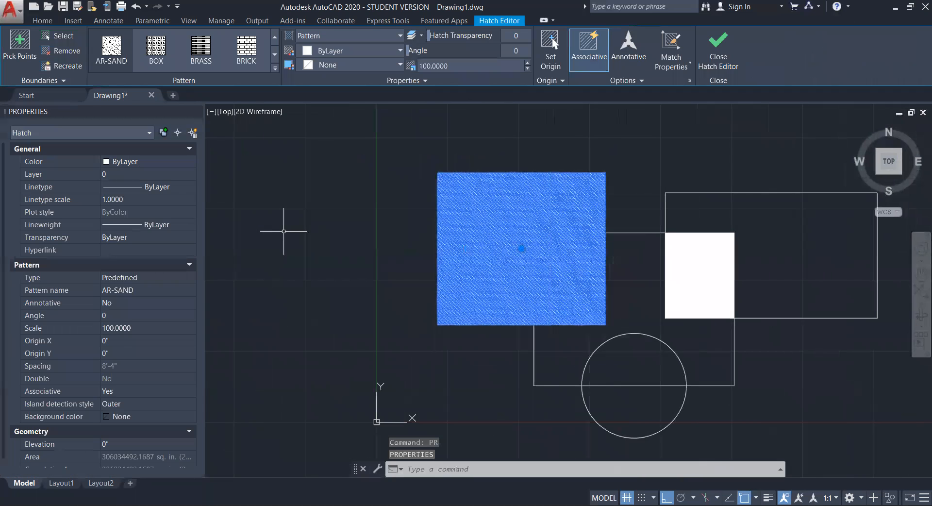
Set the left rectangle's AR-SAND hatch scale to 50 and clear the selection.
scroll(530, 235, up, 2)
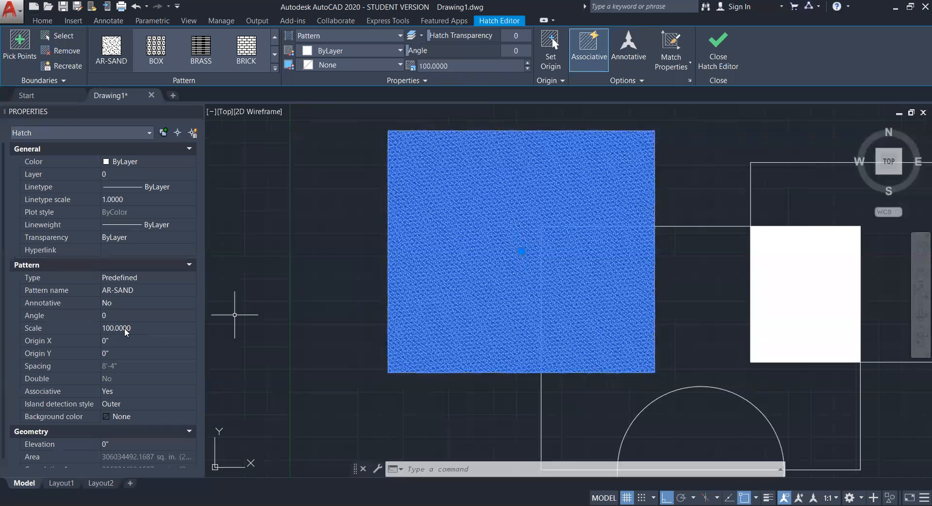
click(144, 328)
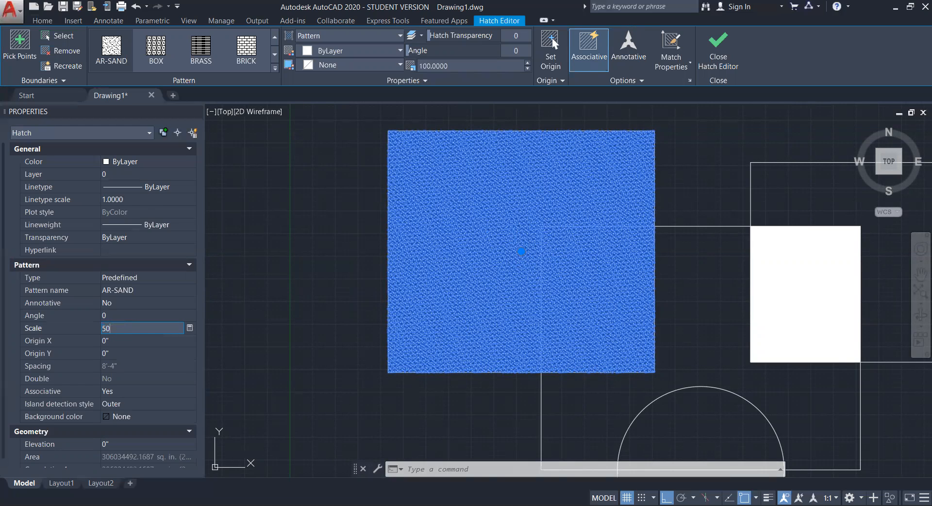
text(50)
key(Tab)
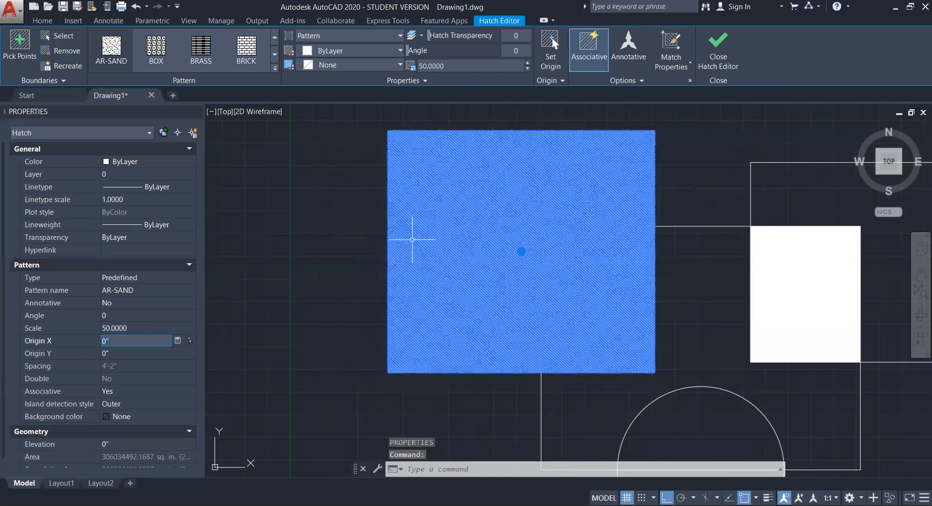
scroll(469, 257, down, 2)
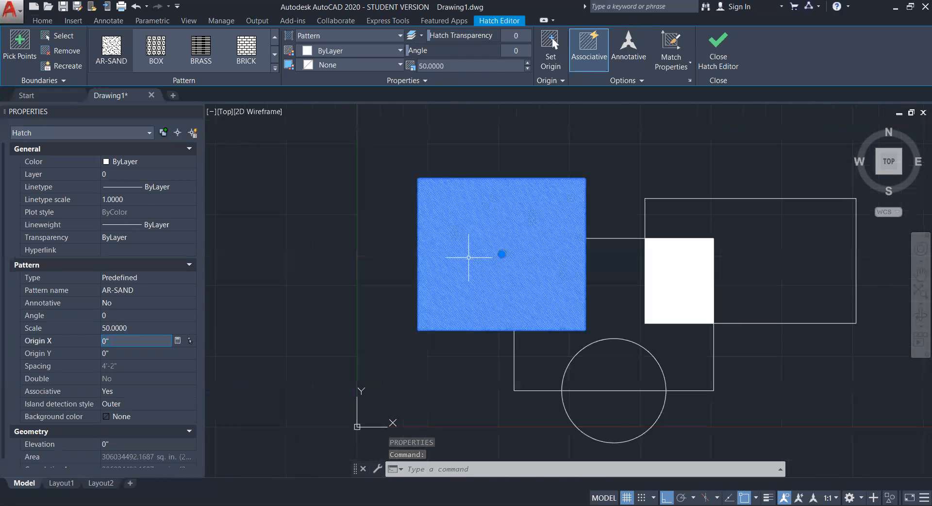
key(Escape)
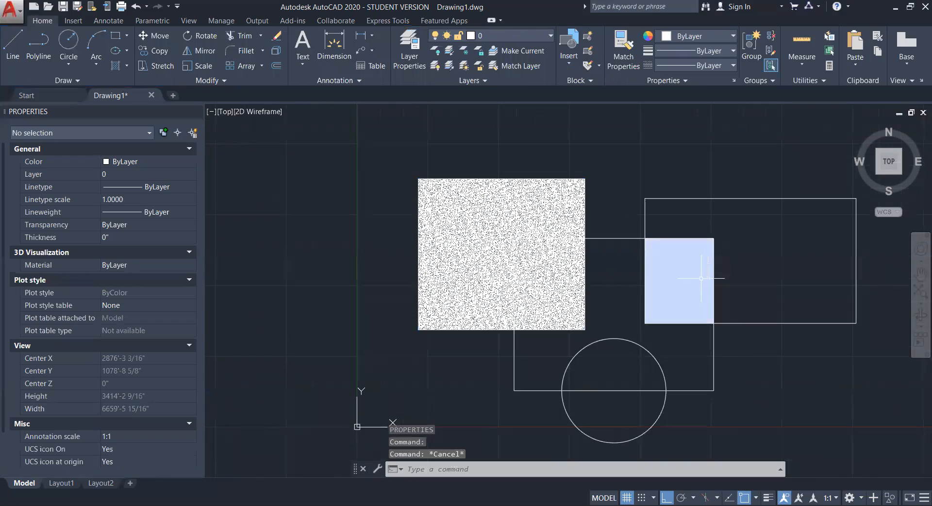
Set the scale of the left rectangle's AR-SAND hatch to 70.
scroll(526, 265, up, 5)
scroll(527, 265, down, 3)
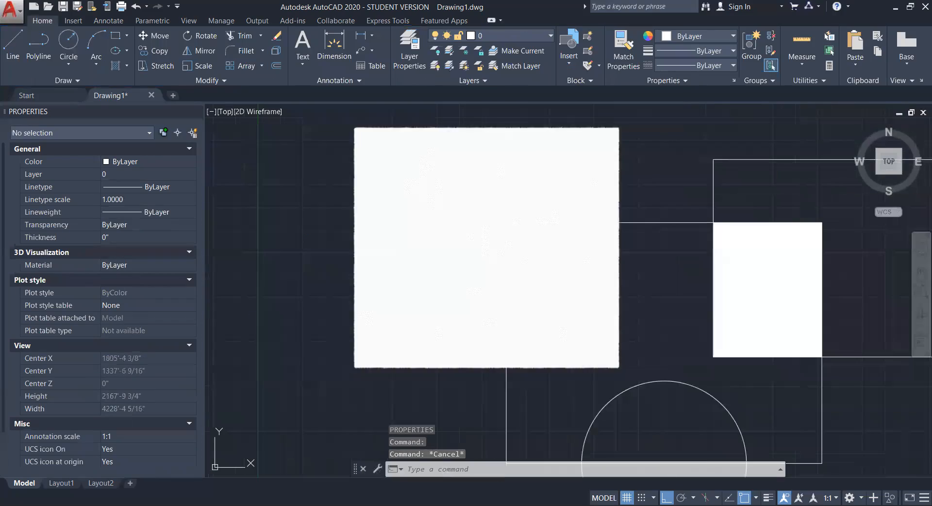
click(478, 244)
click(139, 330)
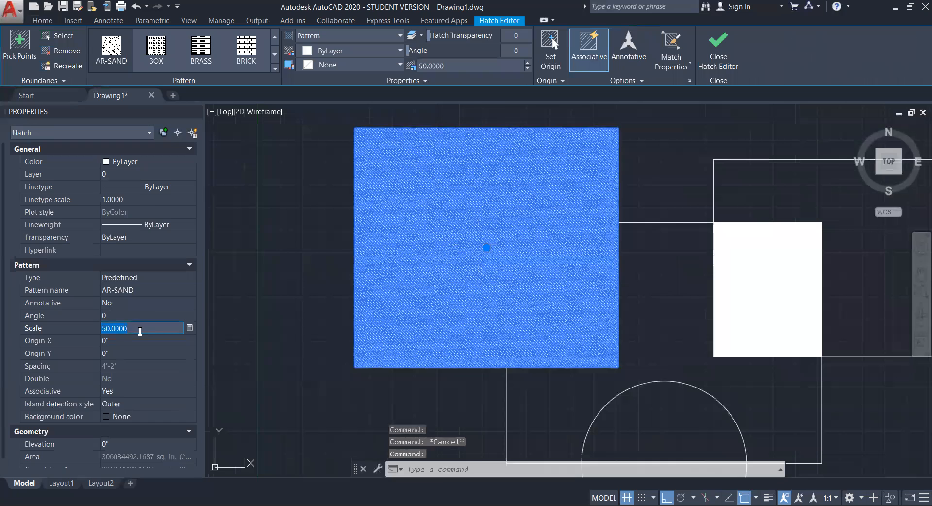
key(Tab)
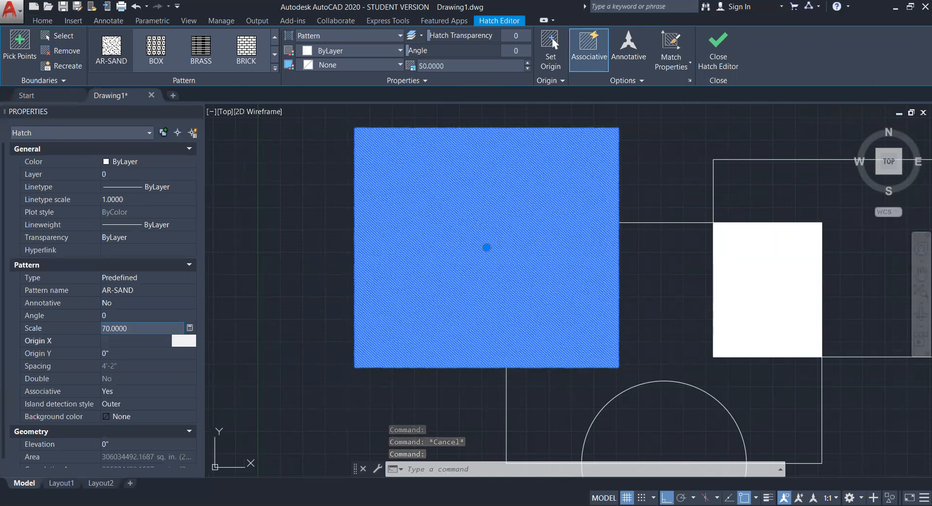
Increase the left rectangle's AR-SAND hatch scale to 120, check the pattern up close and deselect it.
click(139, 330)
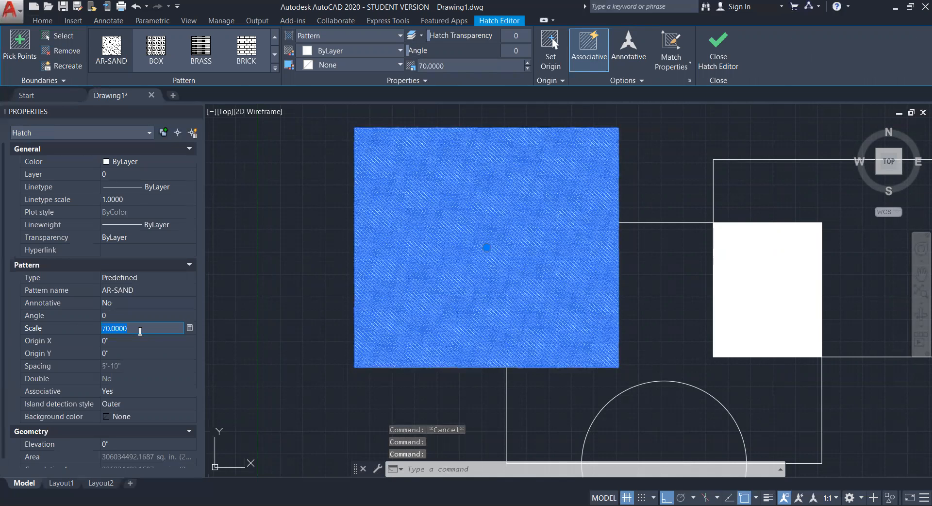
key(Tab)
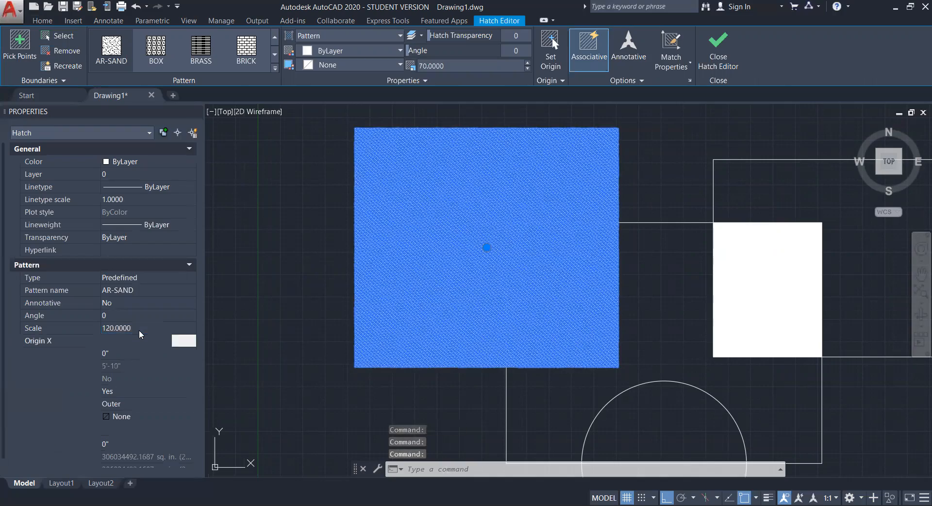
scroll(542, 259, down, 5)
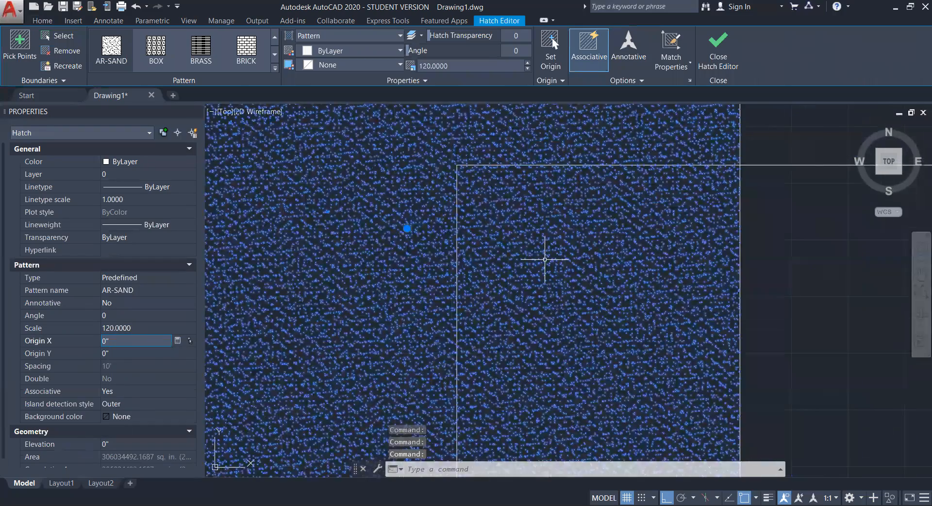
key(Escape)
Set the AR-SAND hatch scale of the left rectangle to 200.
middle_drag(602, 327, 549, 322)
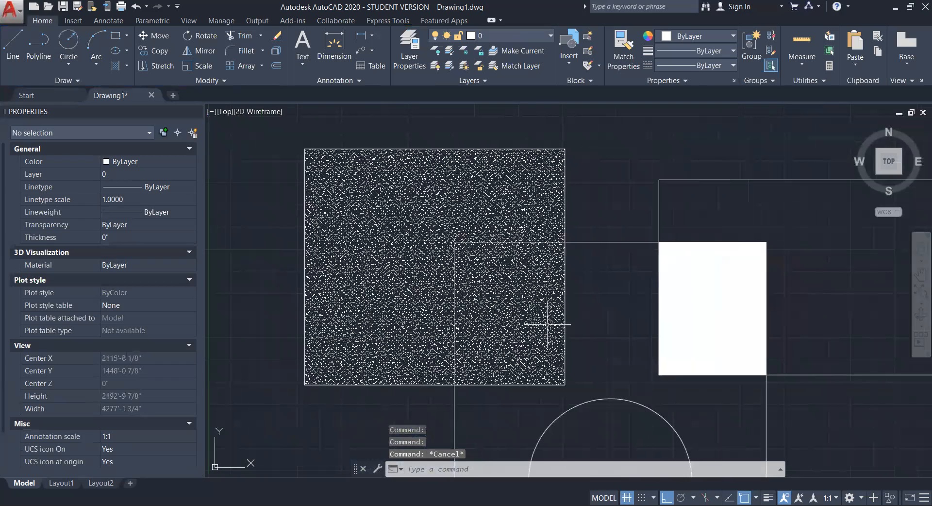
click(395, 277)
click(145, 329)
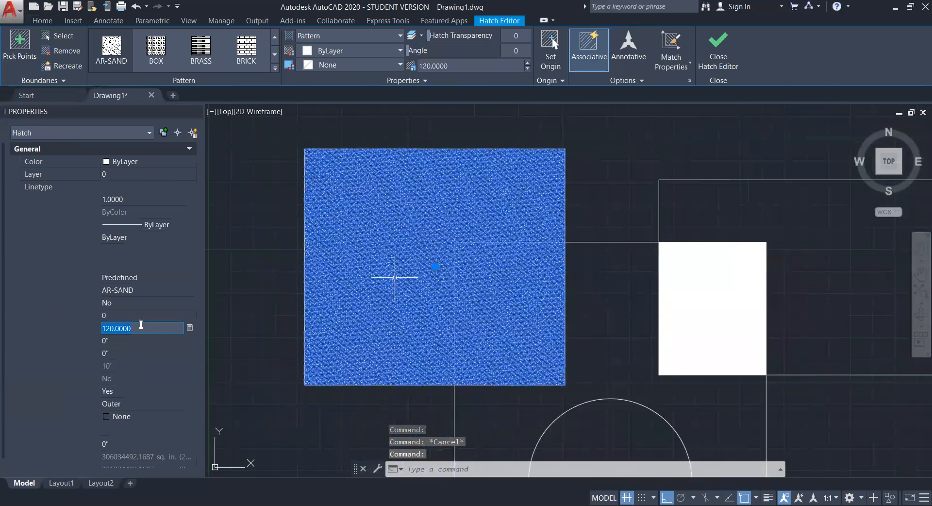
text(200)
key(Return)
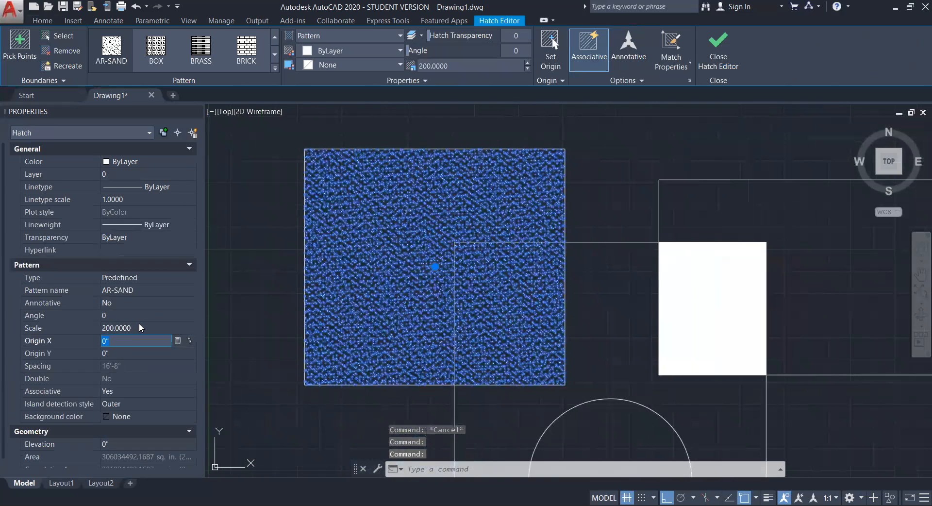
Deselect the hatch, frame the hatched shapes inside the Layout1 viewport, and return to model space.
key(Escape)
mouse_move(631, 308)
middle_down()
mouse_move(605, 289)
mouse_move(589, 251)
middle_up()
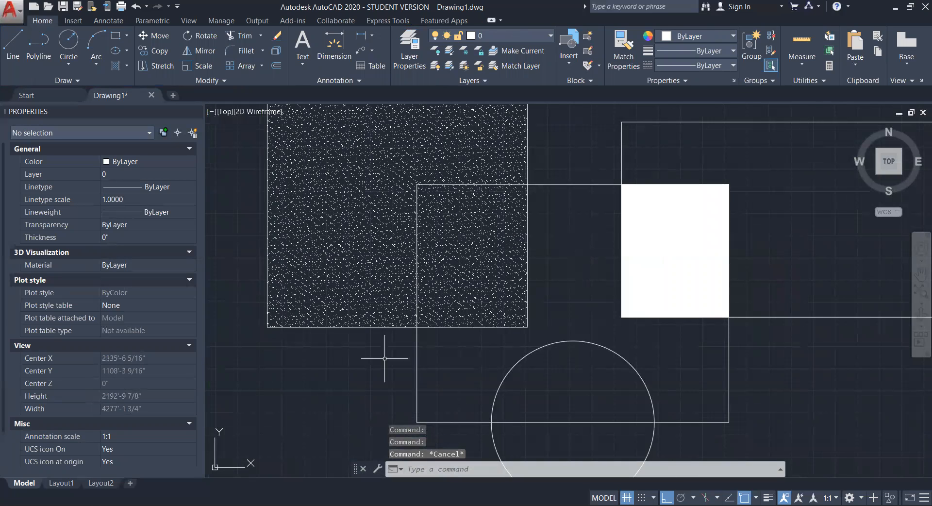
click(63, 483)
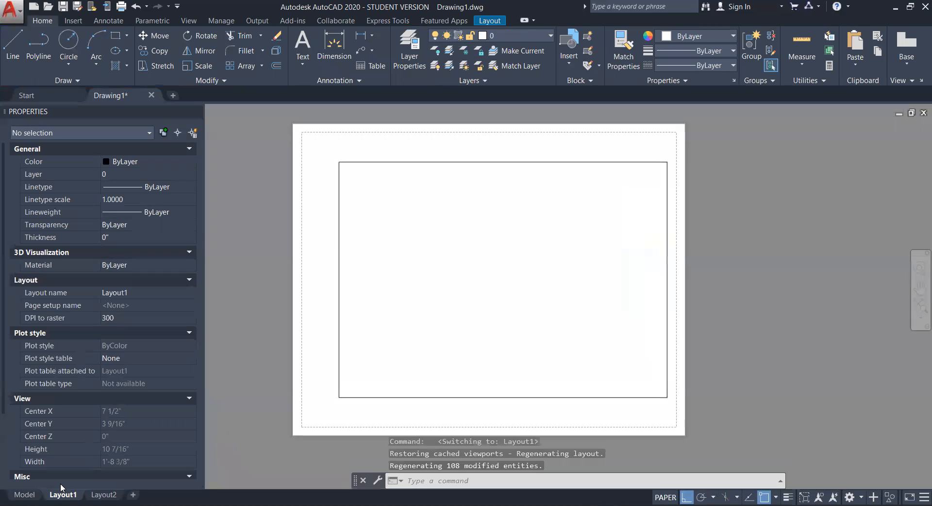
click(521, 259)
click(521, 259)
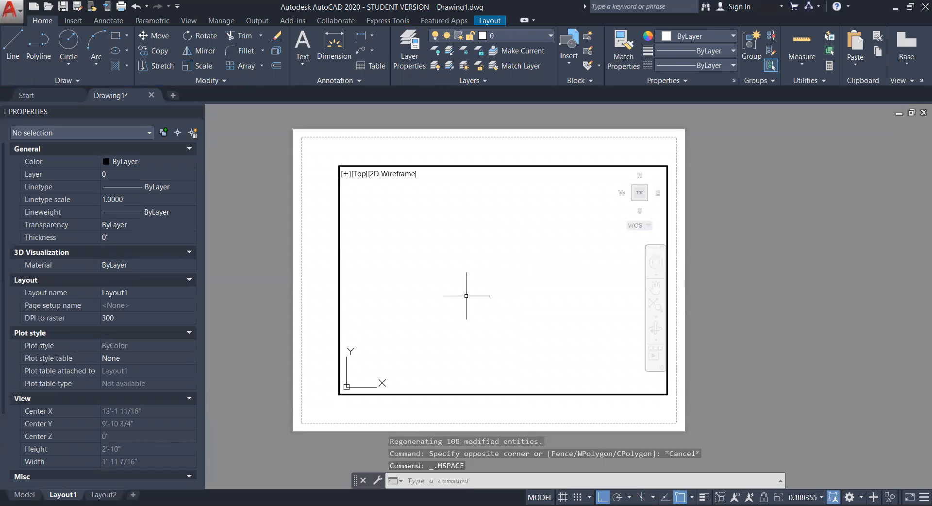
scroll(562, 273, down, 6)
mouse_move(563, 170)
middle_down()
mouse_move(558, 263)
mouse_move(420, 273)
mouse_move(435, 268)
middle_up()
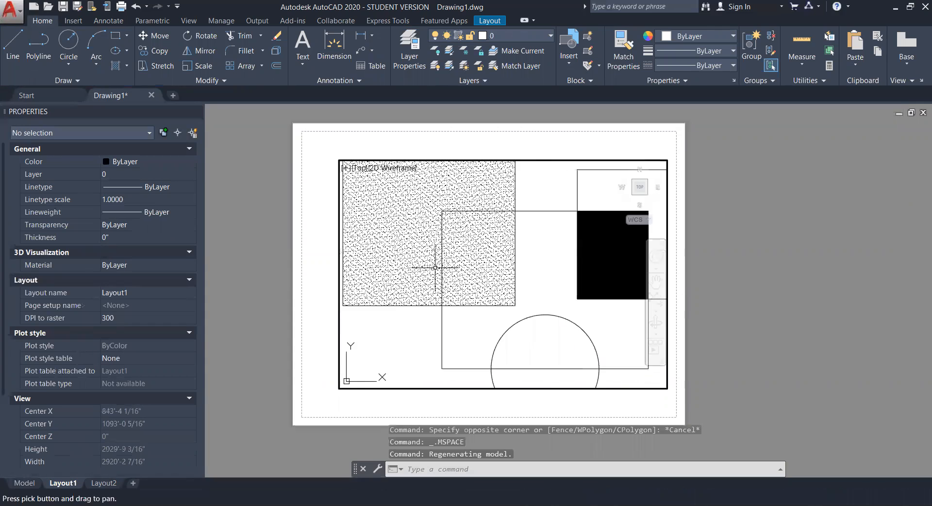
double_click(538, 143)
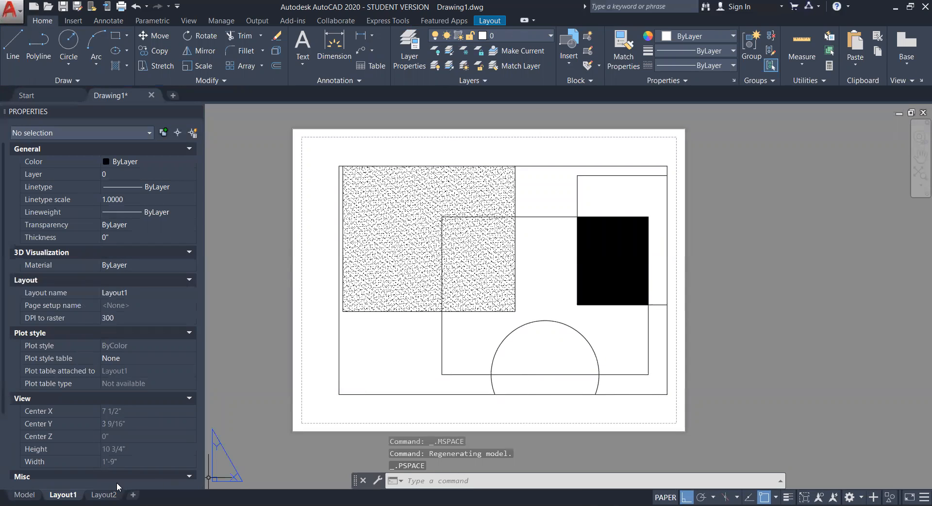
click(25, 494)
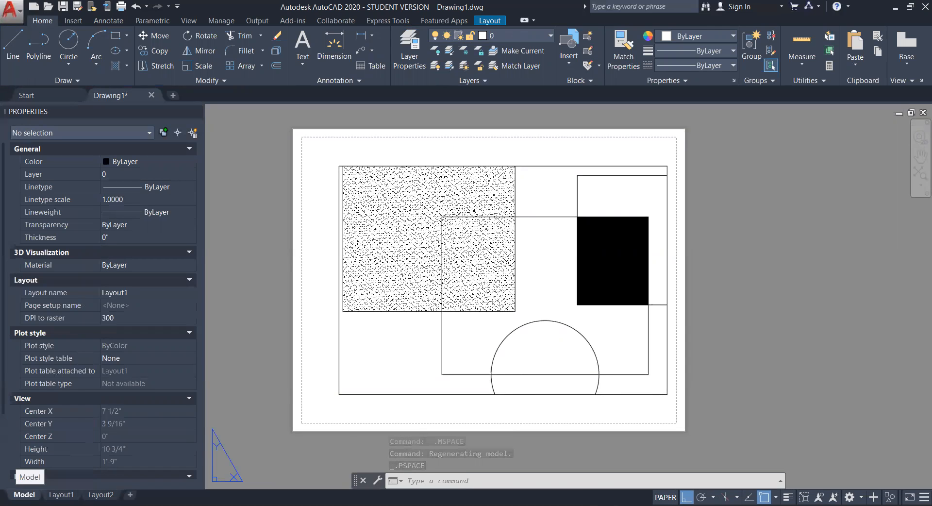
Examine the AR-SAND hatch in the left rectangle at different zoom levels in model space.
scroll(558, 272, down, 3)
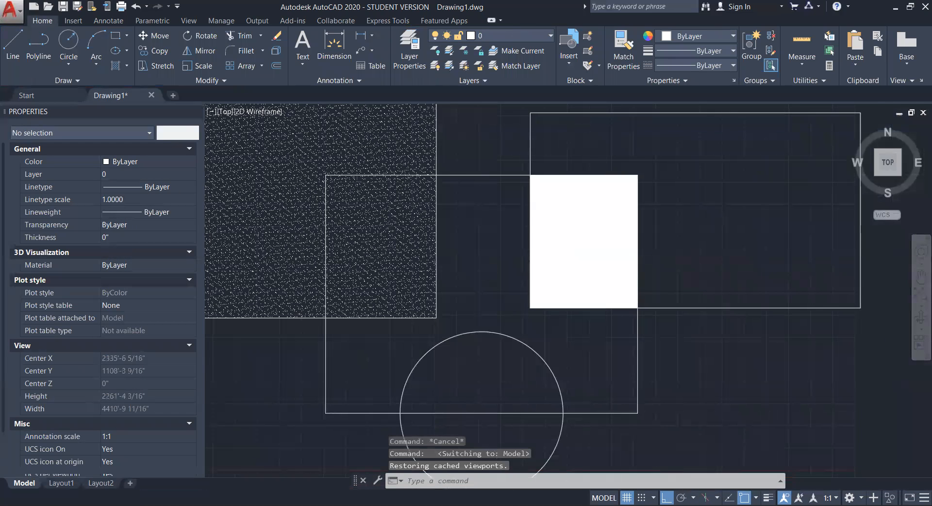
scroll(523, 250, down, 2)
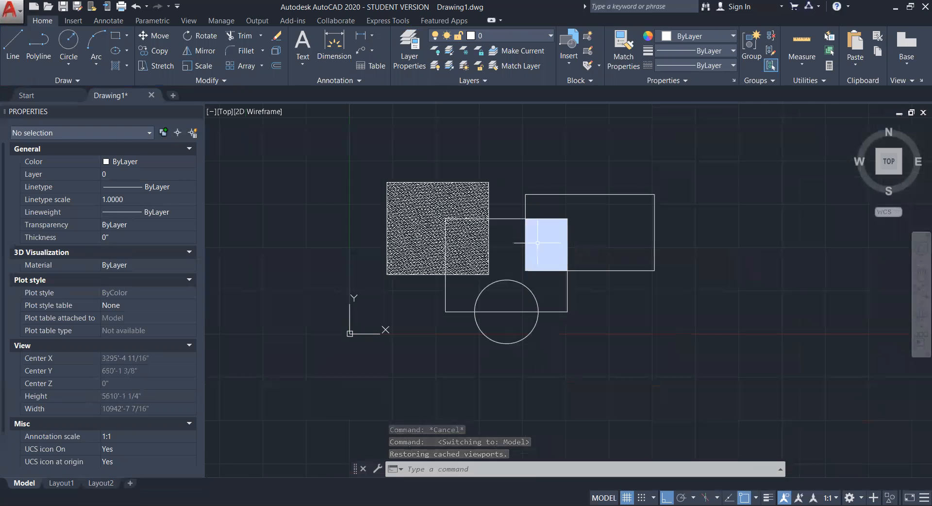
middle_drag(500, 235, 507, 252)
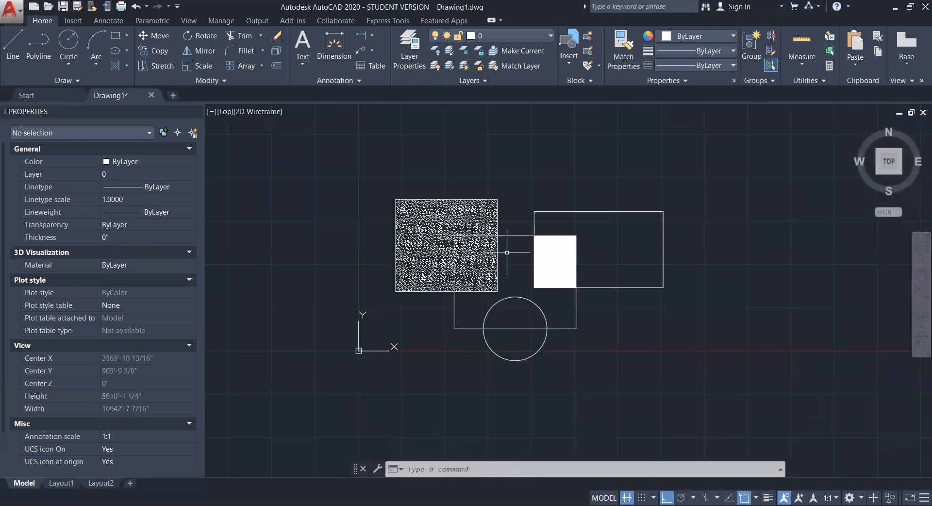
scroll(506, 252, up, 4)
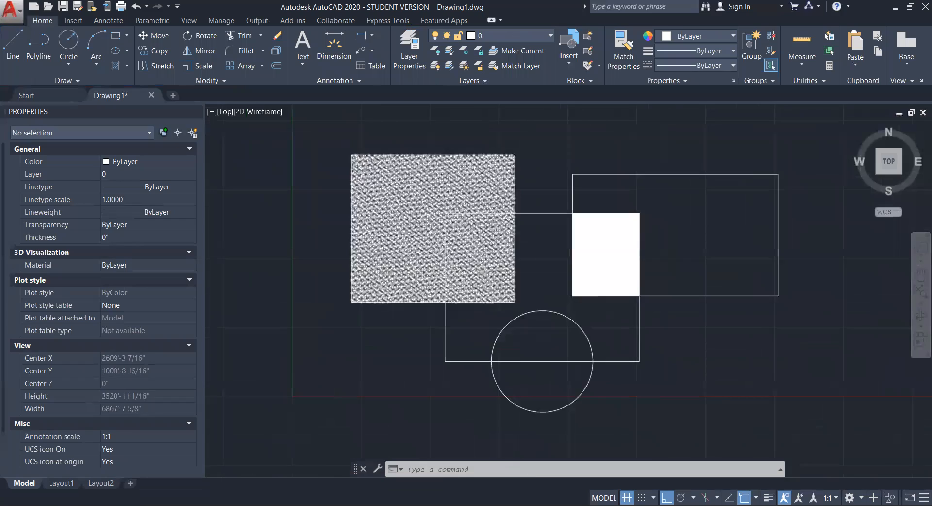
middle_drag(566, 214, 576, 283)
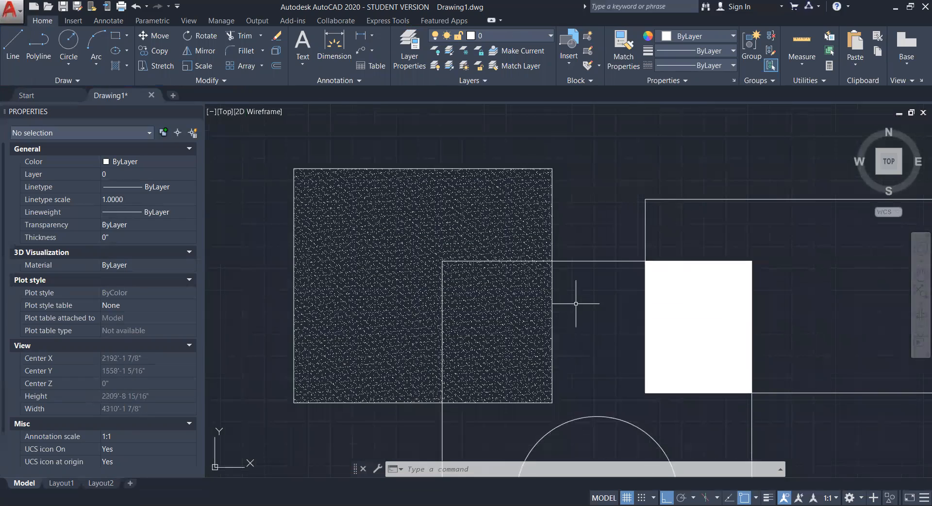
scroll(559, 215, down, 2)
scroll(388, 237, up, 4)
scroll(388, 238, down, 2)
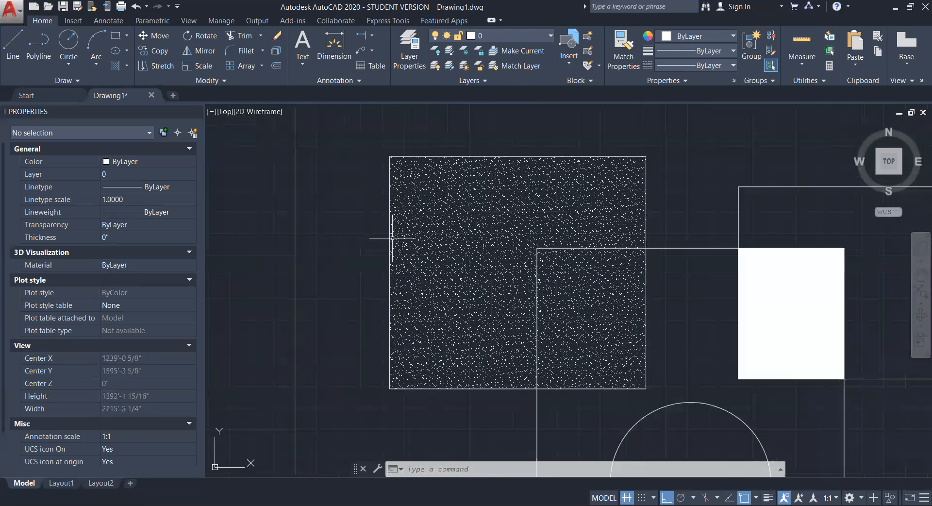
mouse_move(398, 257)
middle_down()
mouse_move(418, 258)
mouse_move(401, 270)
mouse_move(403, 239)
middle_up()
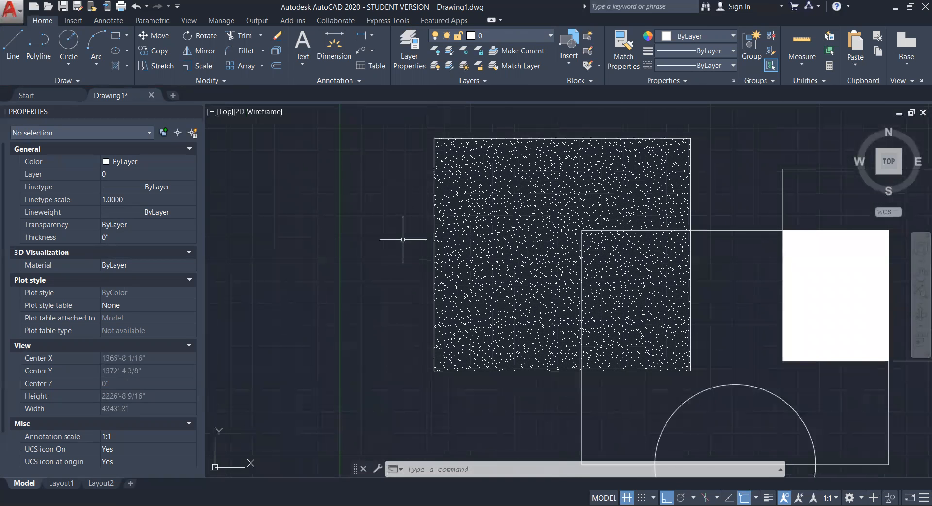
scroll(403, 240, up, 2)
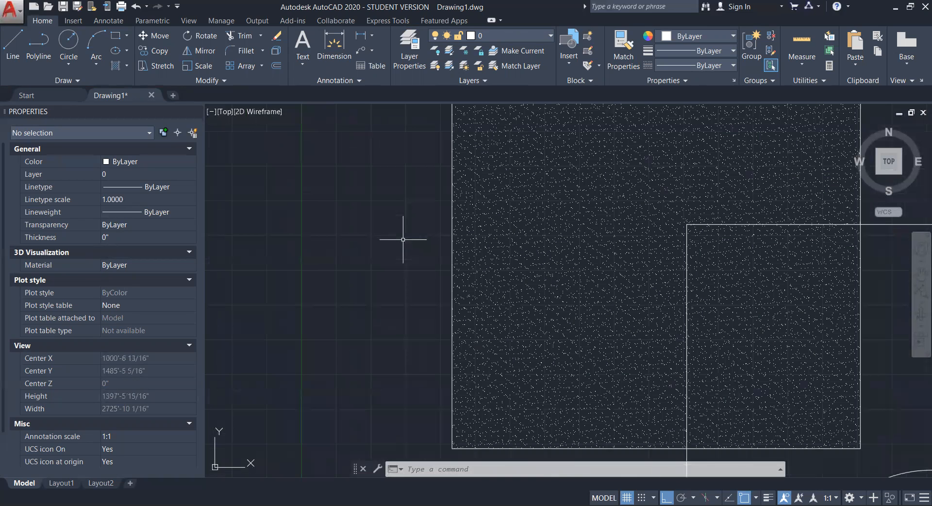
scroll(406, 214, down, 2)
mouse_move(426, 204)
middle_down()
mouse_move(393, 212)
mouse_move(409, 233)
mouse_move(426, 212)
middle_up()
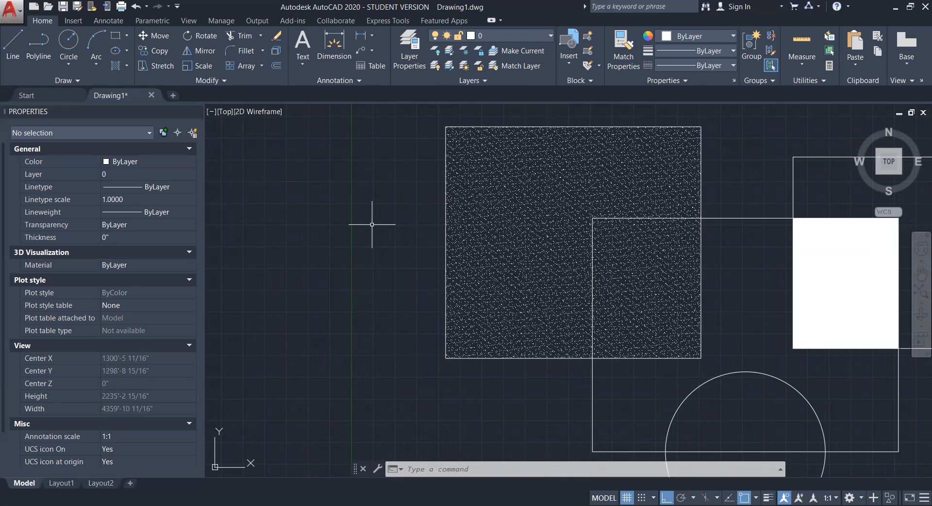
Trim the AR-SAND hatch out of the area overlapping the middle rectangle, using that rectangle as the cutting edge.
text(tr)
key(Return)
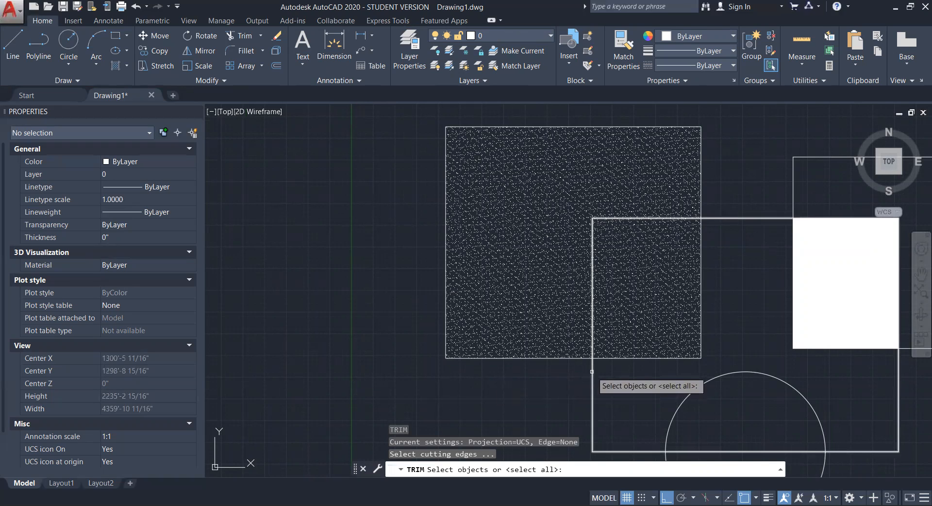
click(592, 371)
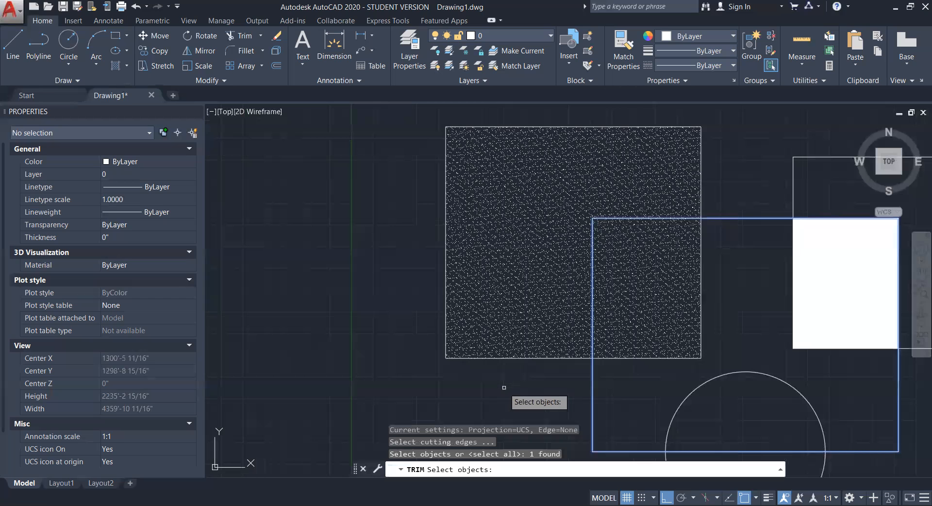
key(Return)
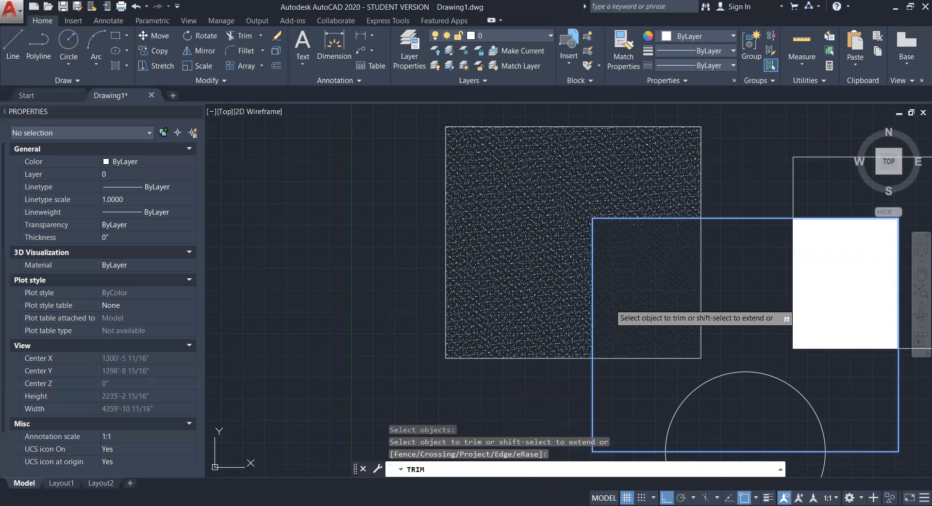
click(610, 304)
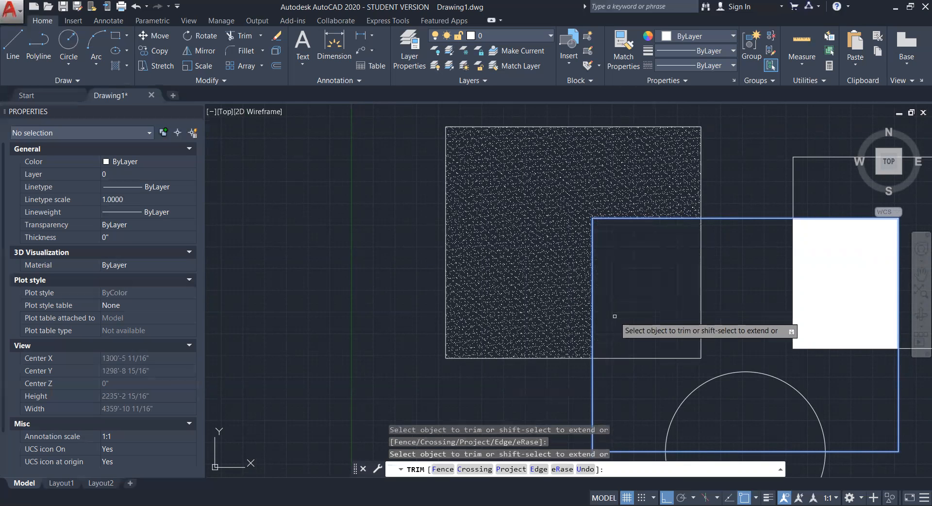
key(Return)
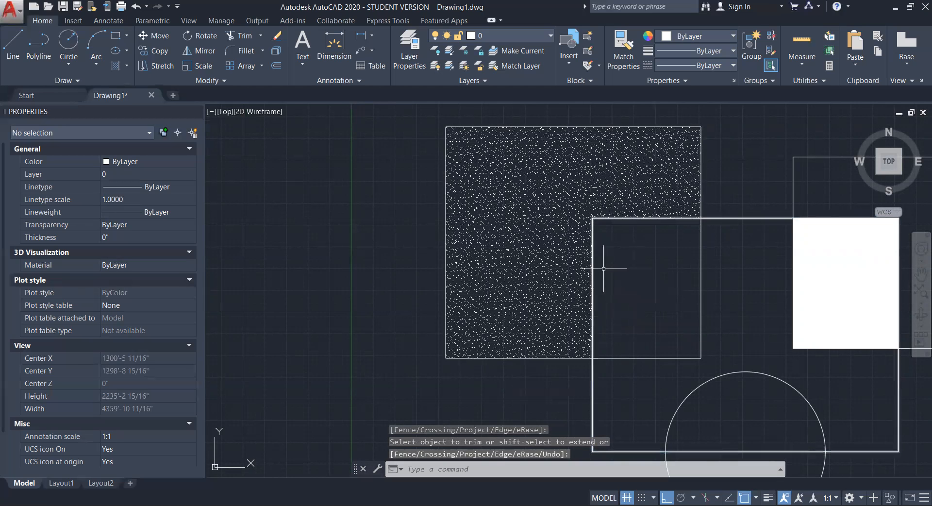
Draw a large, nearly square rectangle in the empty space left of the existing shapes.
mouse_move(637, 285)
middle_down()
mouse_move(437, 260)
mouse_move(621, 256)
middle_up()
scroll(437, 261, down, 6)
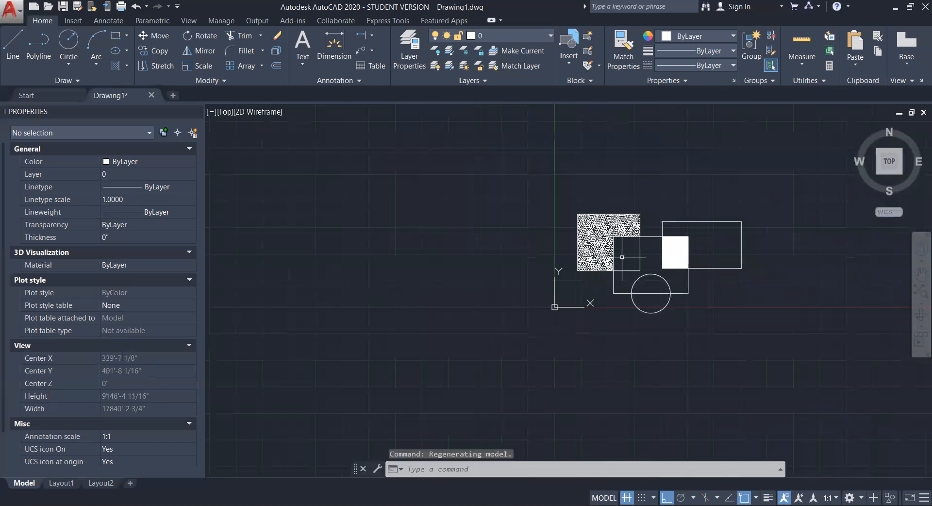
scroll(622, 257, up, 4)
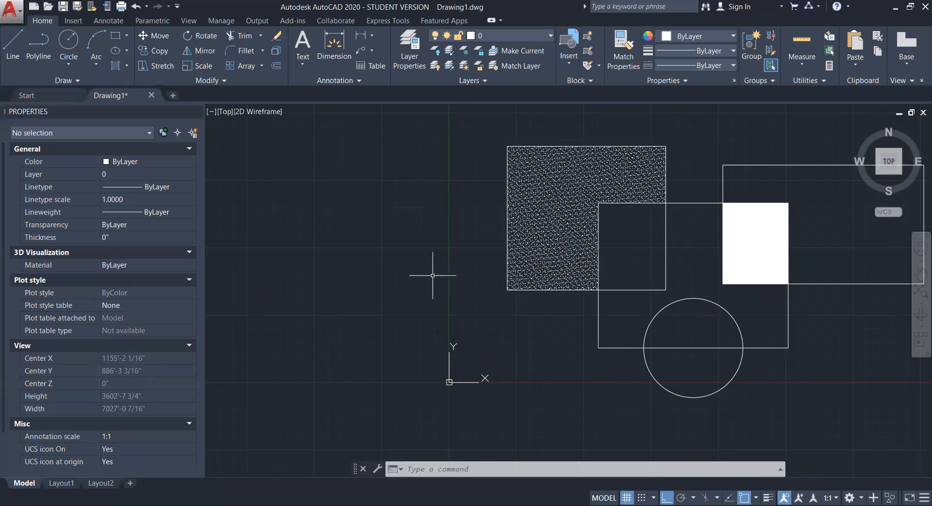
scroll(538, 256, down, 4)
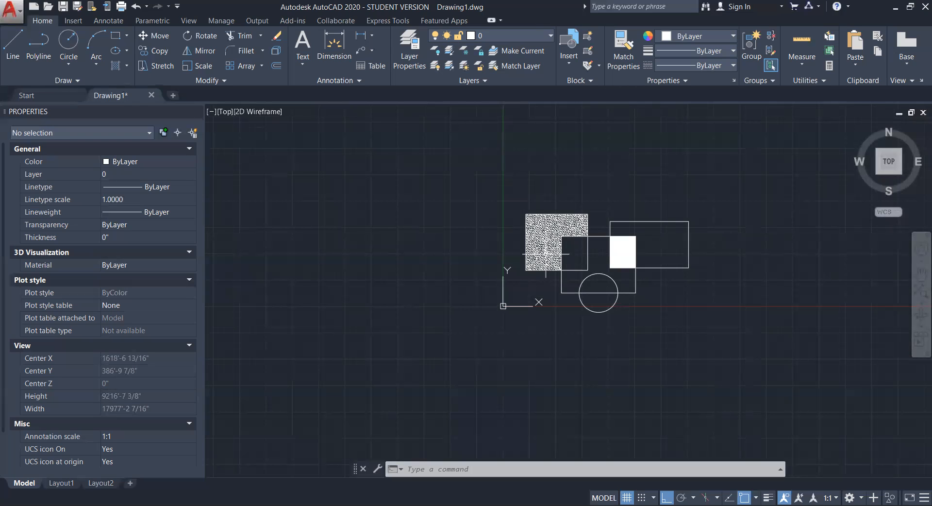
text(rec)
key(Return)
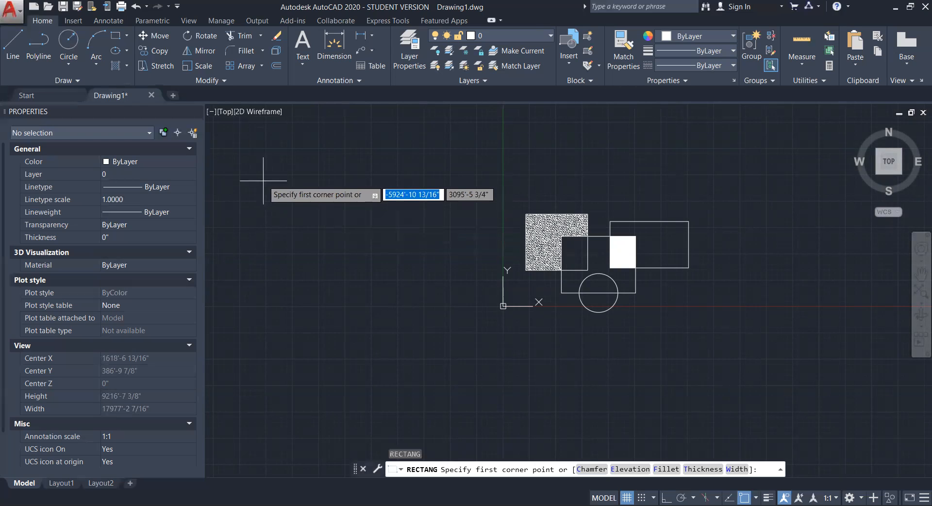
click(263, 178)
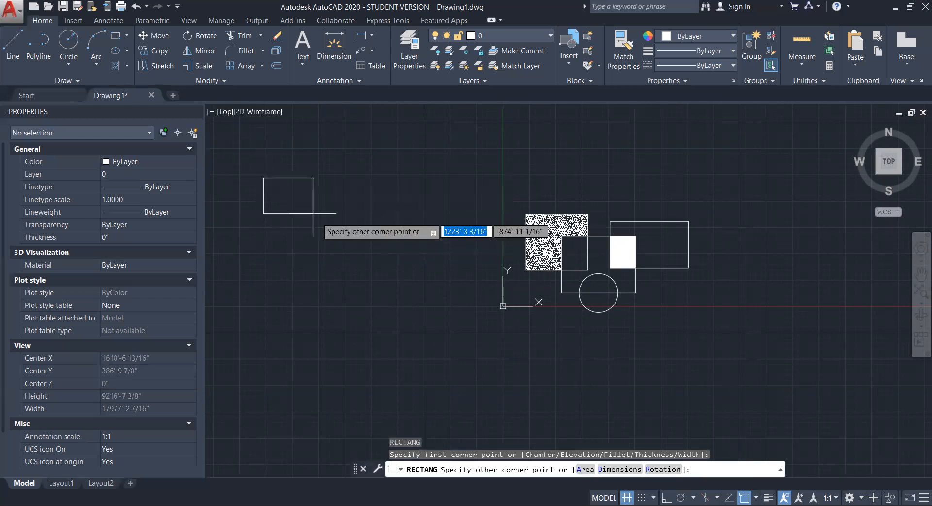
click(475, 374)
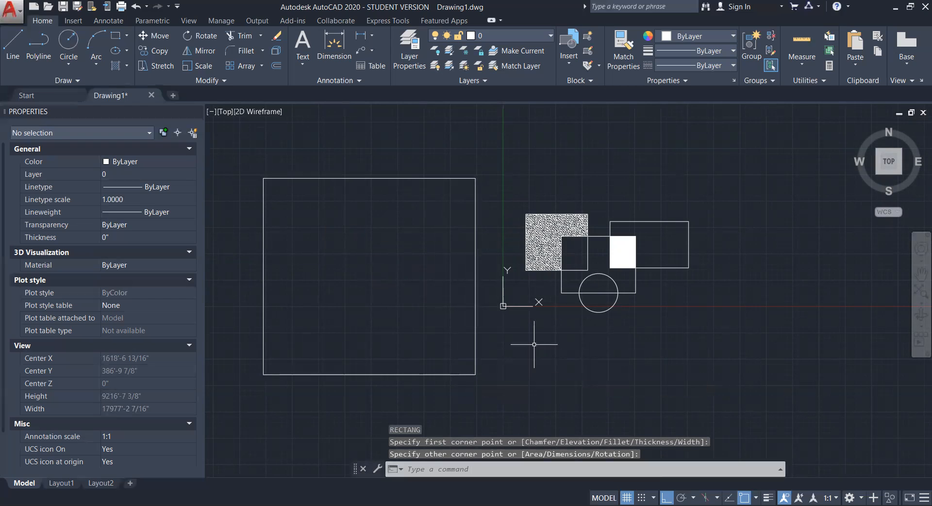
Draw a circle with a radius of about 444 feet in the upper-left part of the new rectangle.
text(c)
key(Return)
click(315, 234)
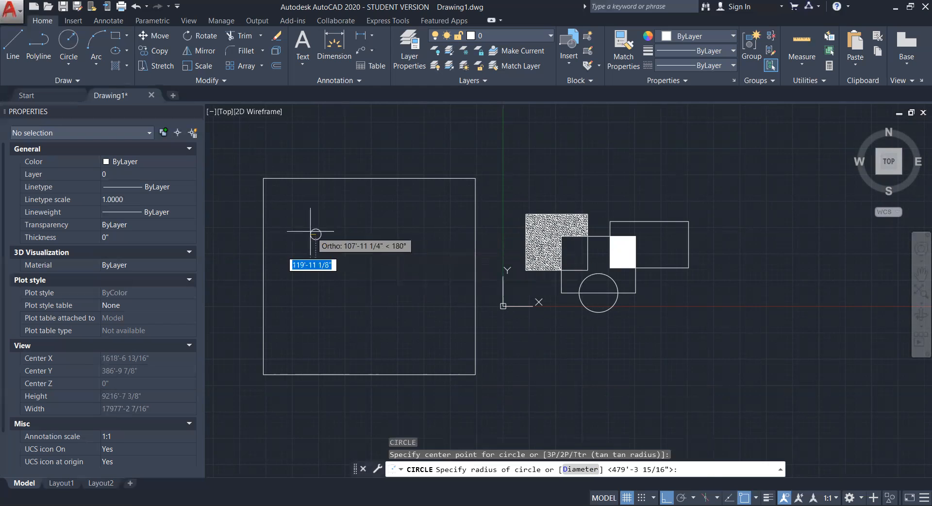
click(297, 219)
Copy the circle twice horizontally to form a row of three circles inside the large rectangle.
click(344, 217)
click(323, 230)
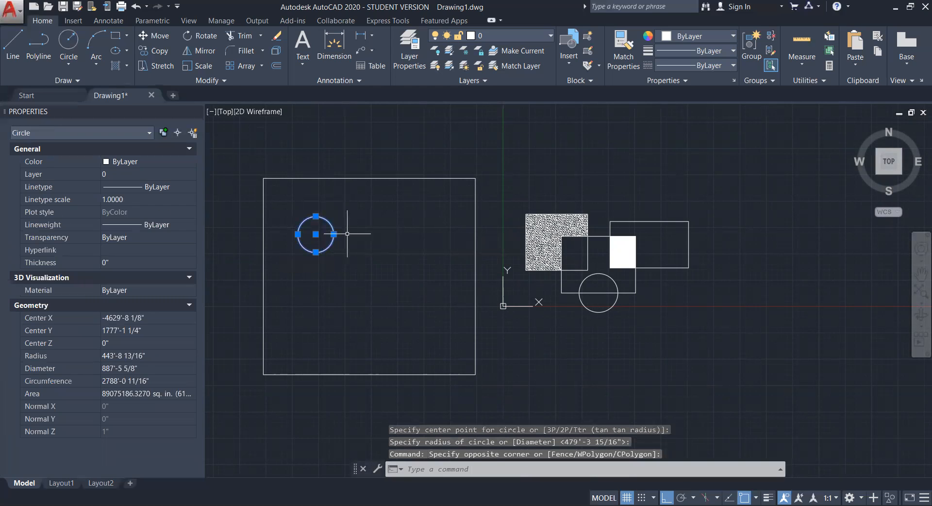
text(co)
key(Return)
click(315, 235)
click(376, 235)
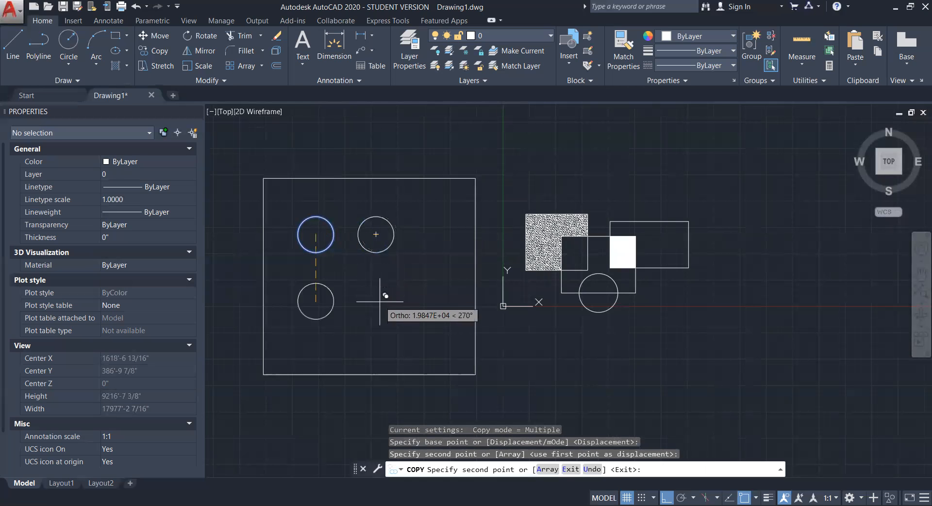
click(432, 286)
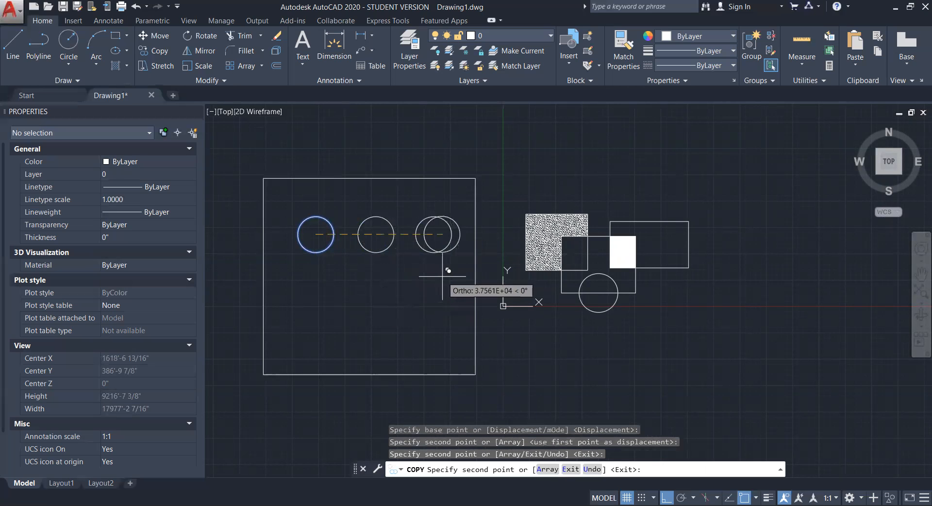
key(Escape)
Copy the row of three circles straight down to make a second row inside the large rectangle.
click(476, 291)
click(317, 240)
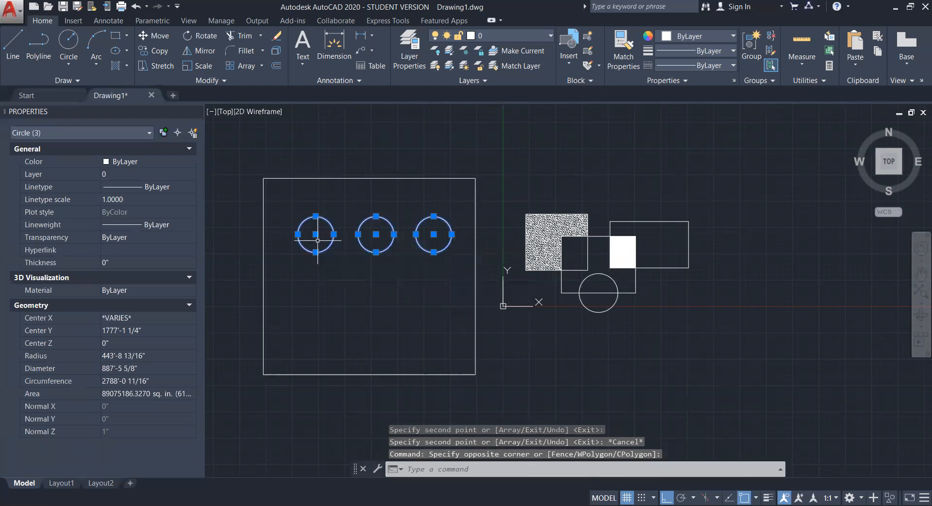
text(co)
key(Return)
click(349, 260)
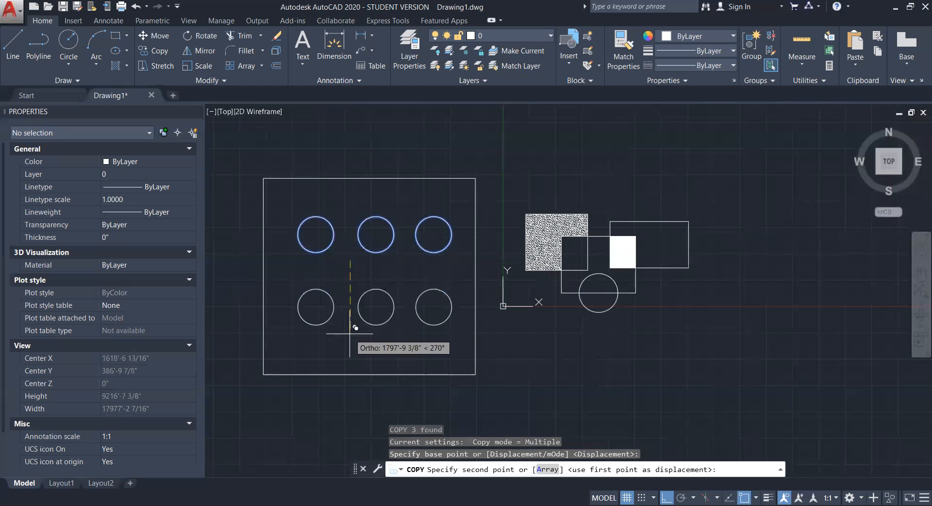
click(349, 336)
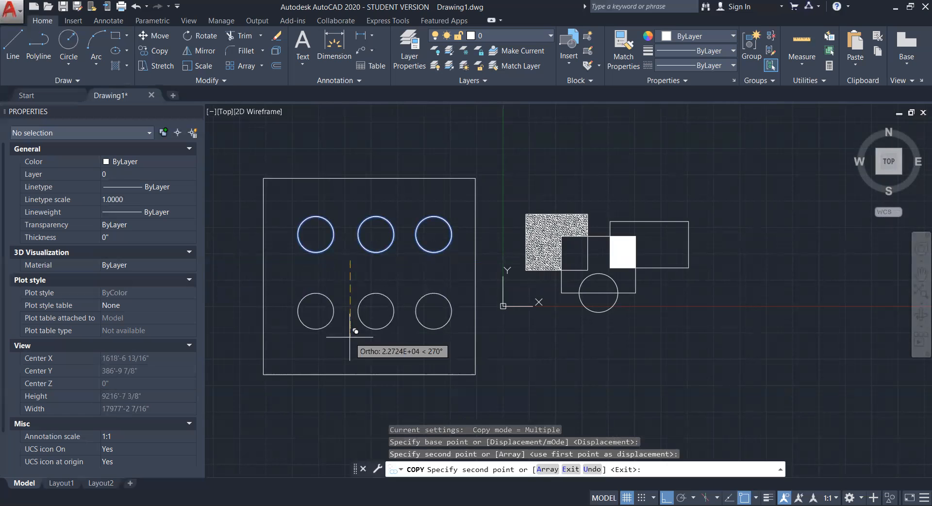
key(Return)
Copy the large rectangle with its six circles straight to the left, leaving a gap between the two sets.
scroll(534, 267, down, 3)
click(654, 172)
click(515, 326)
text(CI)
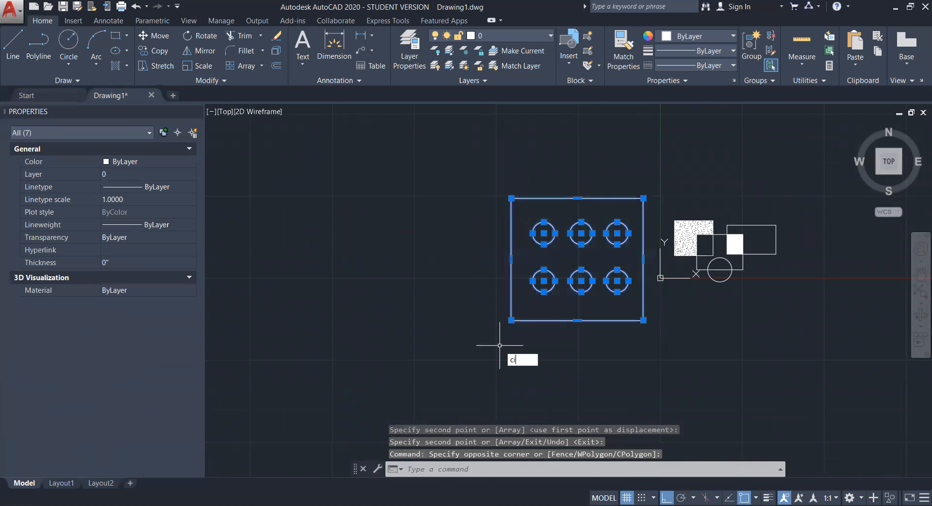
text(O)
key(BackSpace)
key(BackSpace)
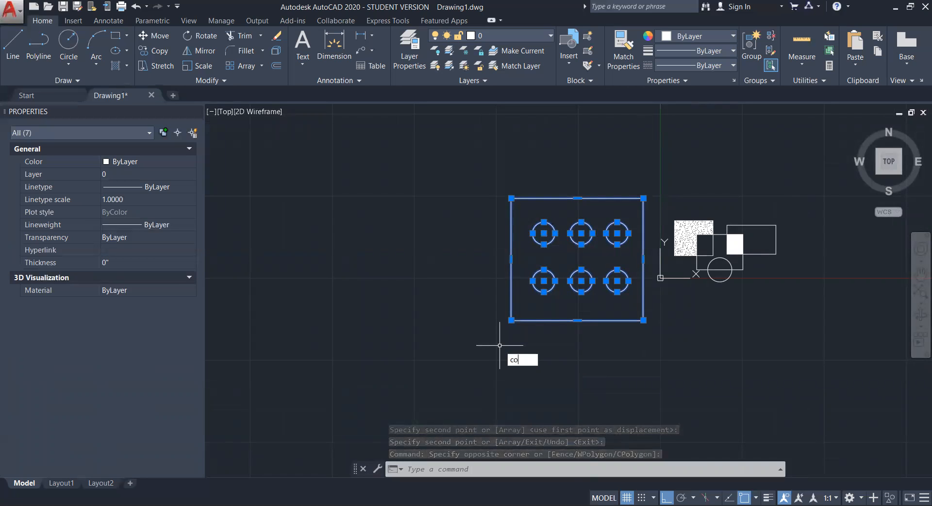
text(O)
key(Return)
click(499, 345)
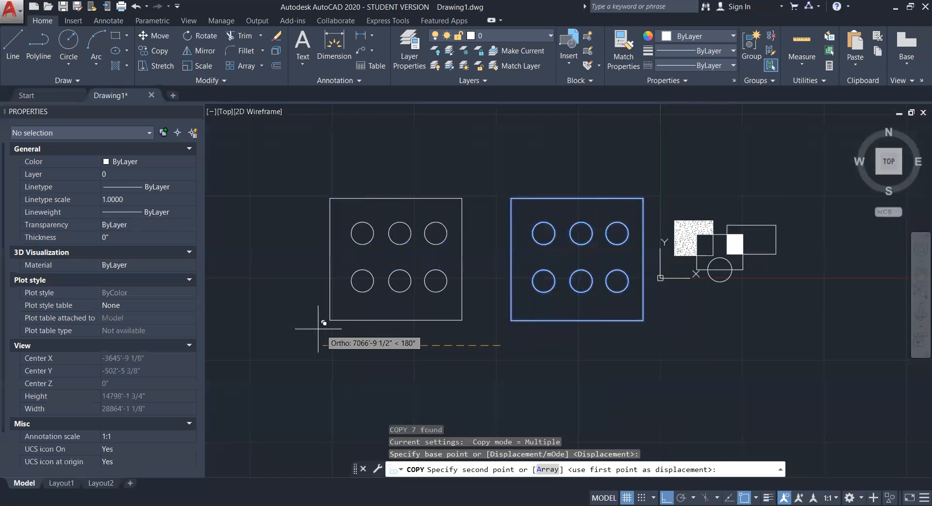
click(309, 345)
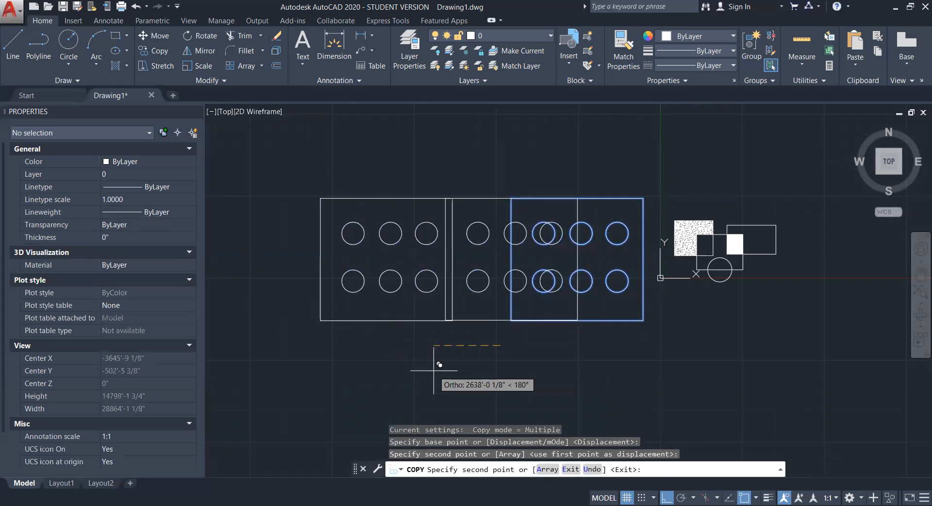
key(Return)
Fill the left rectangle around its six circles with a solid hatch by picking an internal point between them.
scroll(478, 312, up, 2)
middle_drag(470, 253, 535, 294)
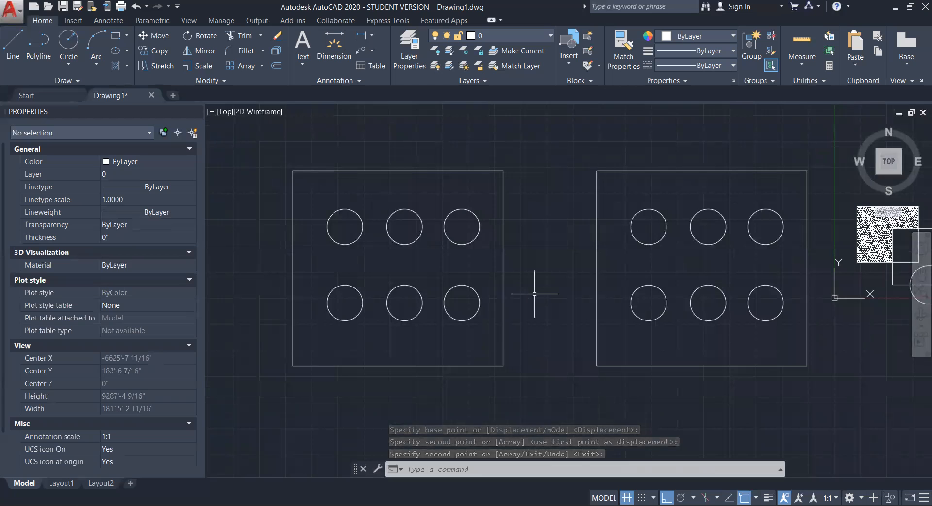
text(h)
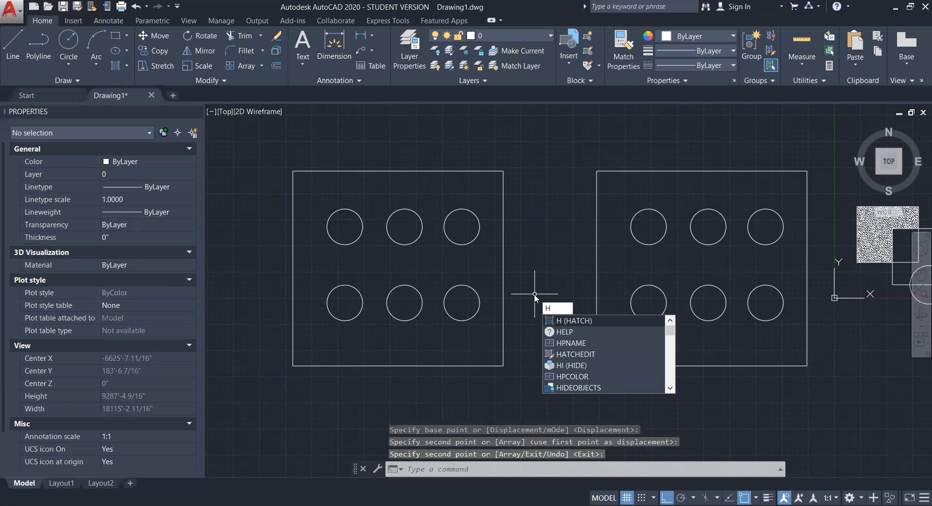
key(Return)
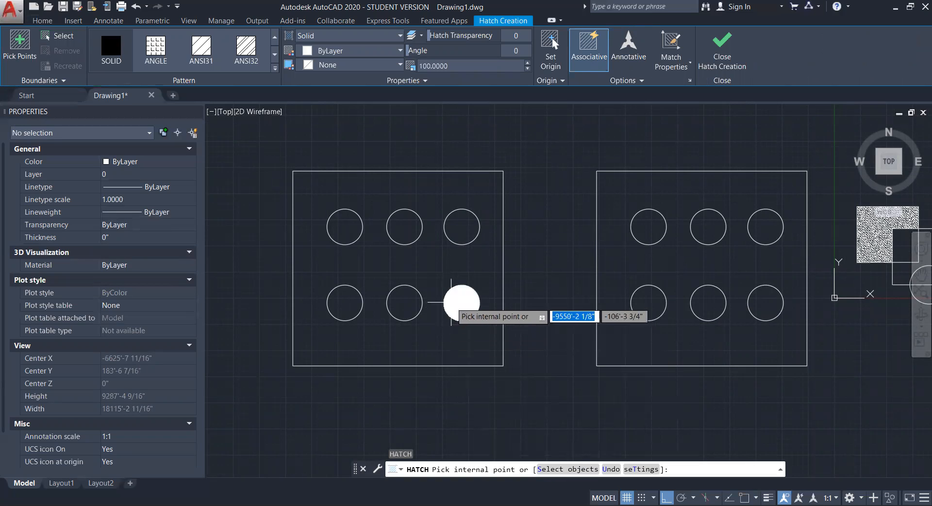
scroll(456, 303, up, 3)
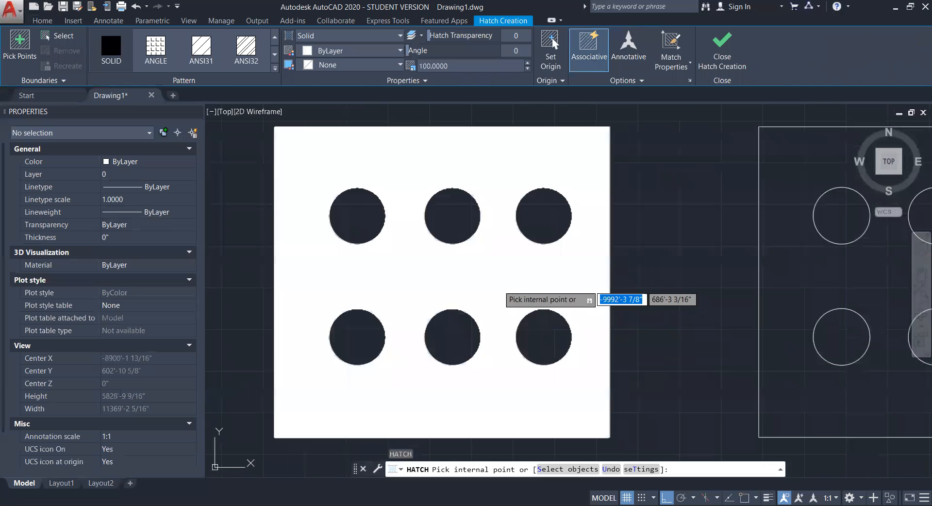
click(497, 284)
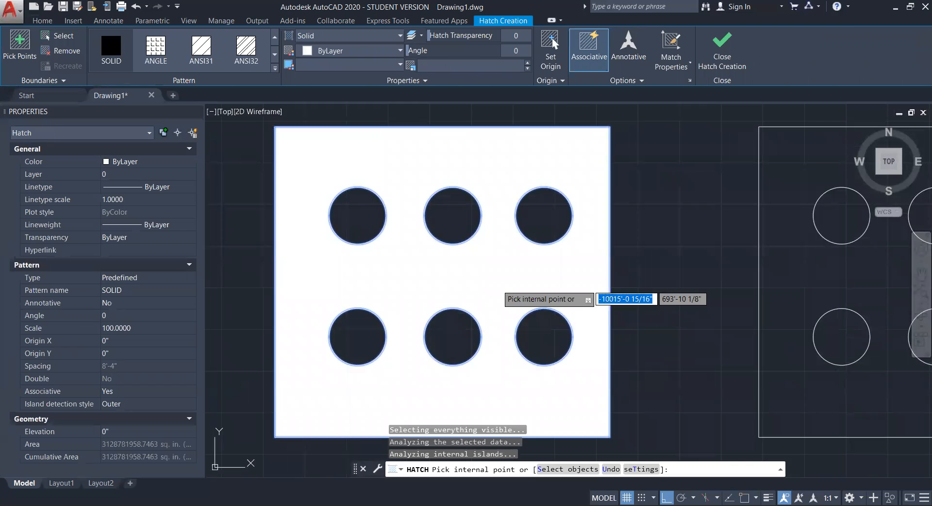
key(Return)
scroll(478, 275, down, 2)
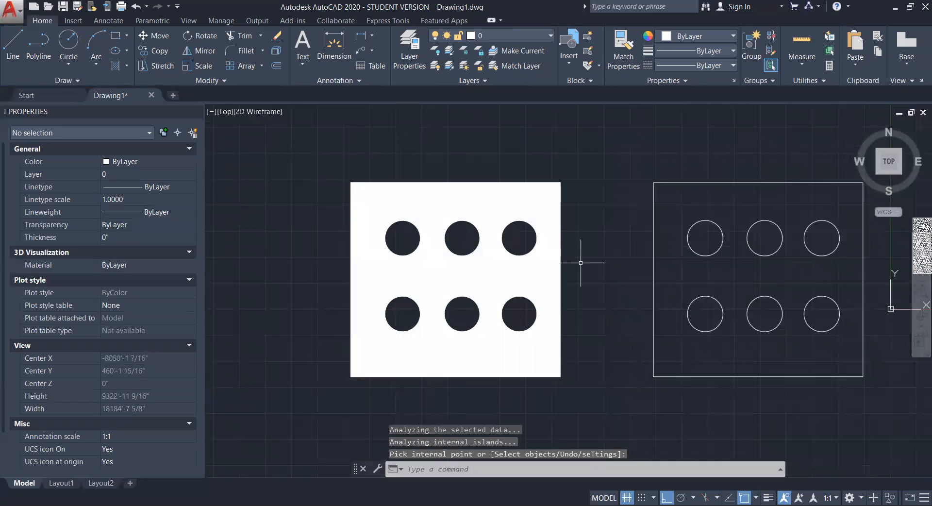
Fill the whole right rectangle with a solid hatch by selecting its outline as the boundary object.
middle_drag(600, 262, 484, 260)
middle_drag(647, 272, 560, 264)
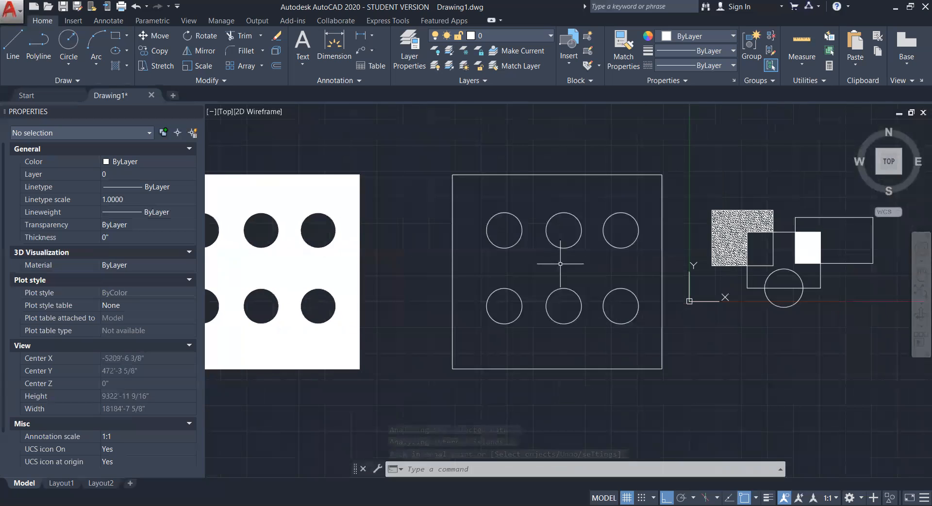
scroll(553, 272, up, 2)
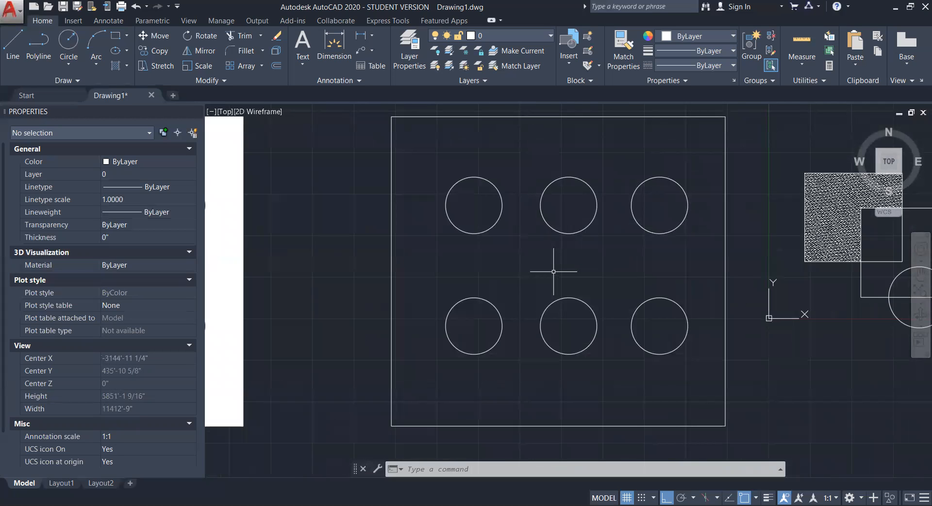
key(Return)
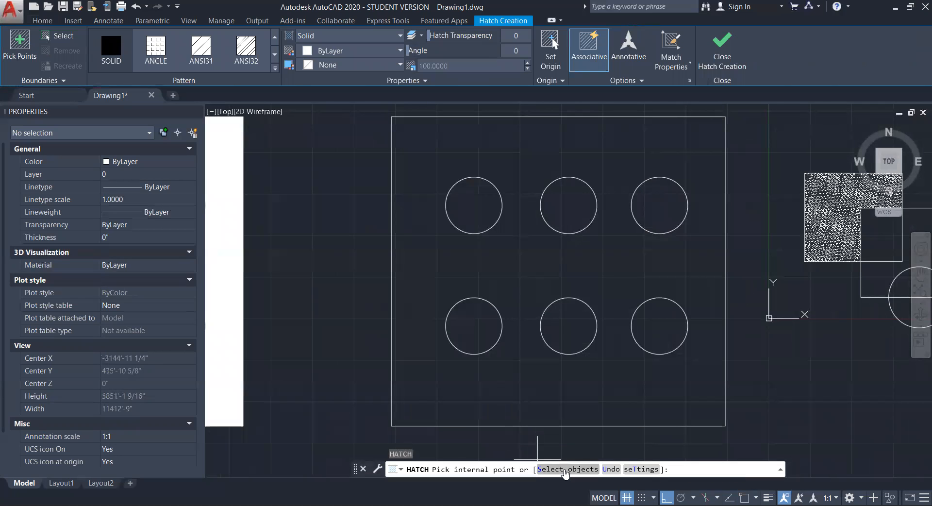
click(565, 469)
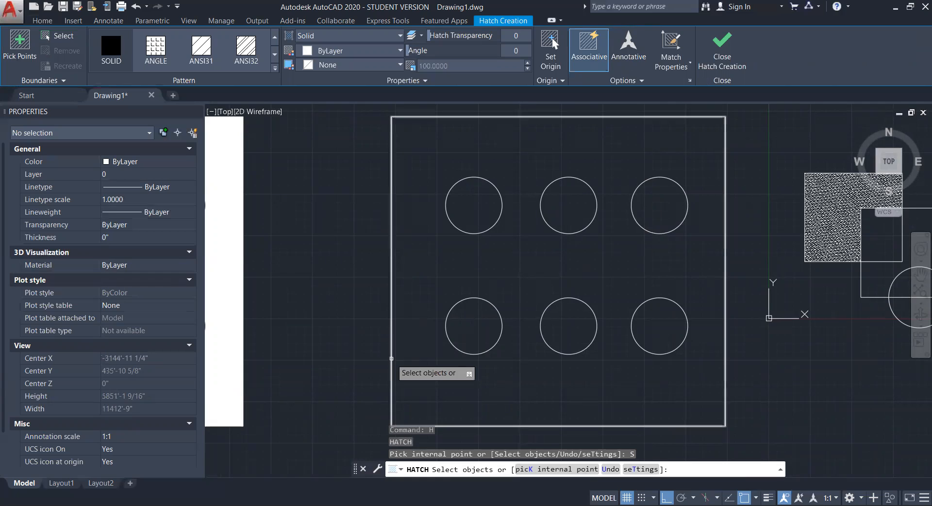
click(392, 356)
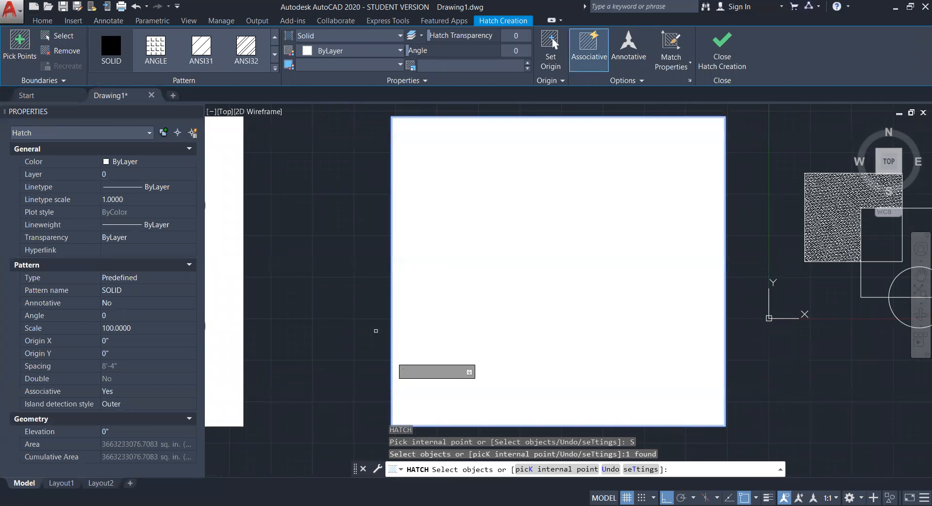
key(Return)
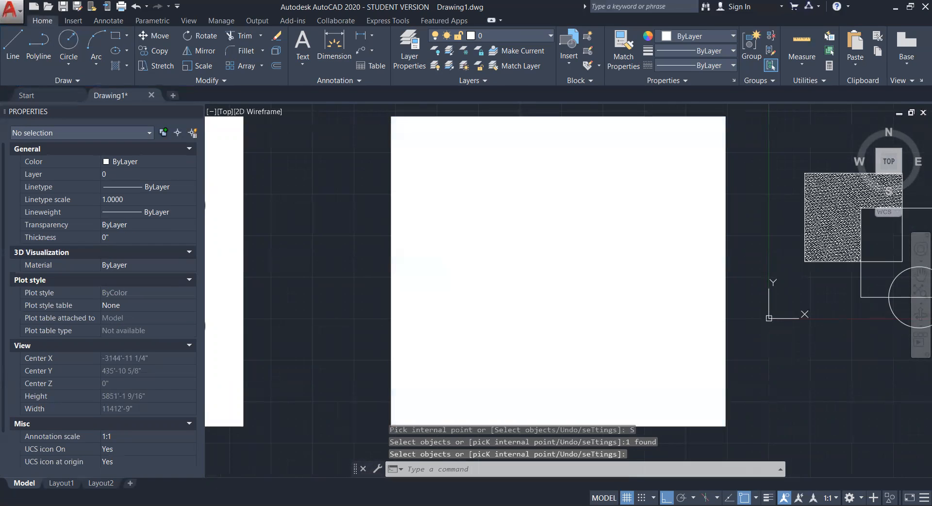
Change the pattern of the hatch covering the entire right rectangle to AR-CONC.
scroll(495, 213, down, 4)
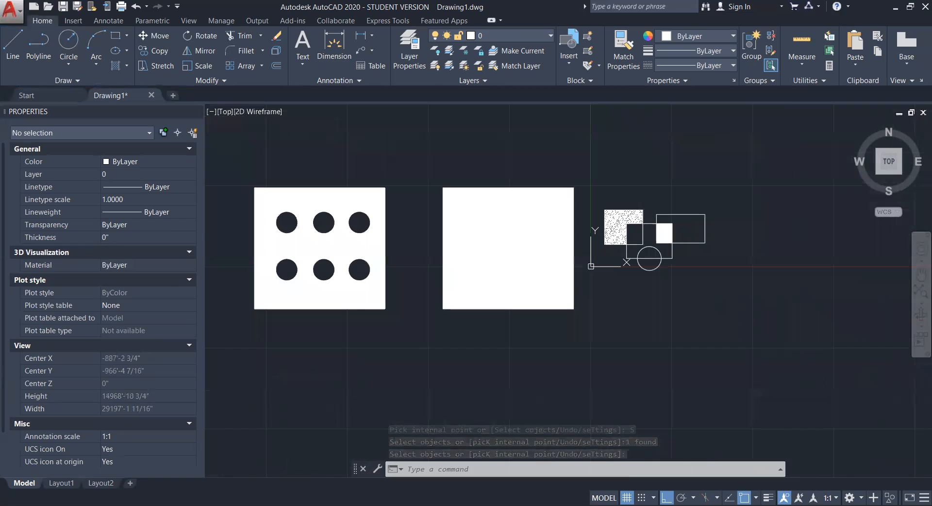
scroll(484, 226, up, 5)
scroll(468, 260, down, 6)
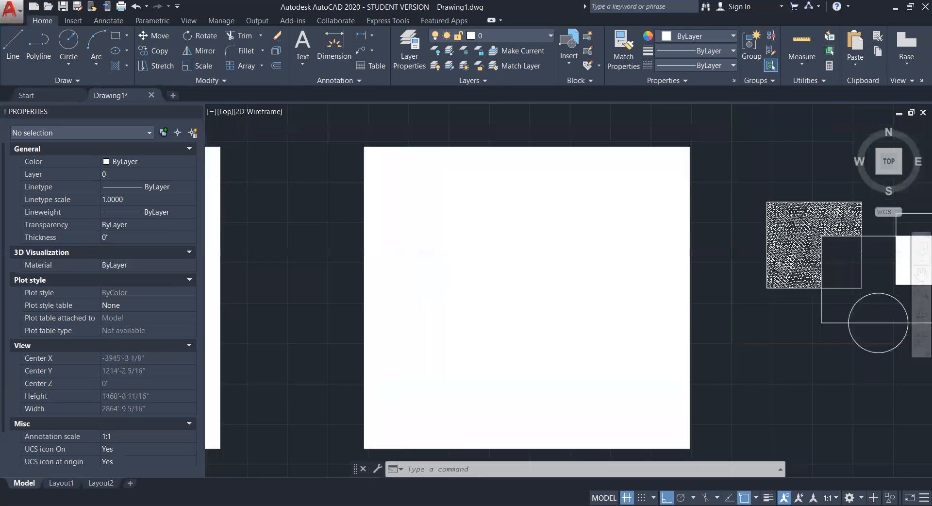
scroll(431, 255, up, 4)
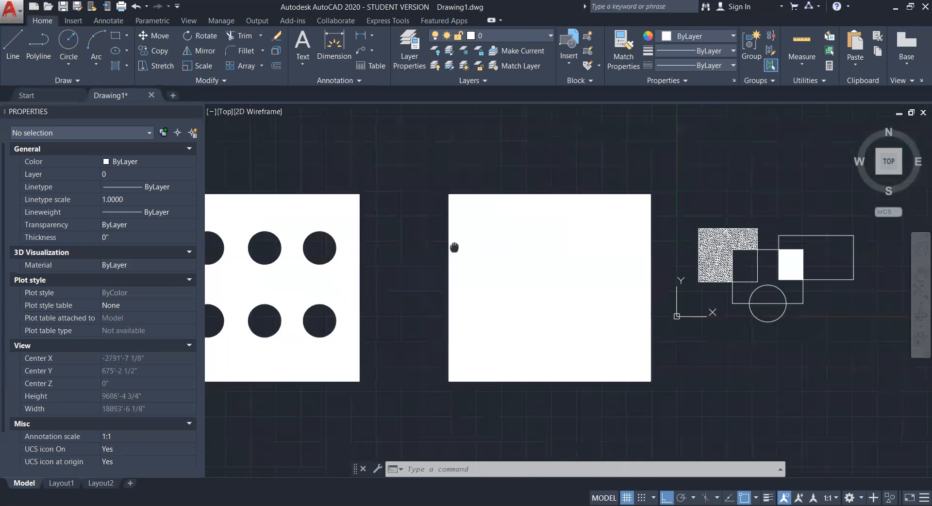
middle_drag(446, 254, 528, 253)
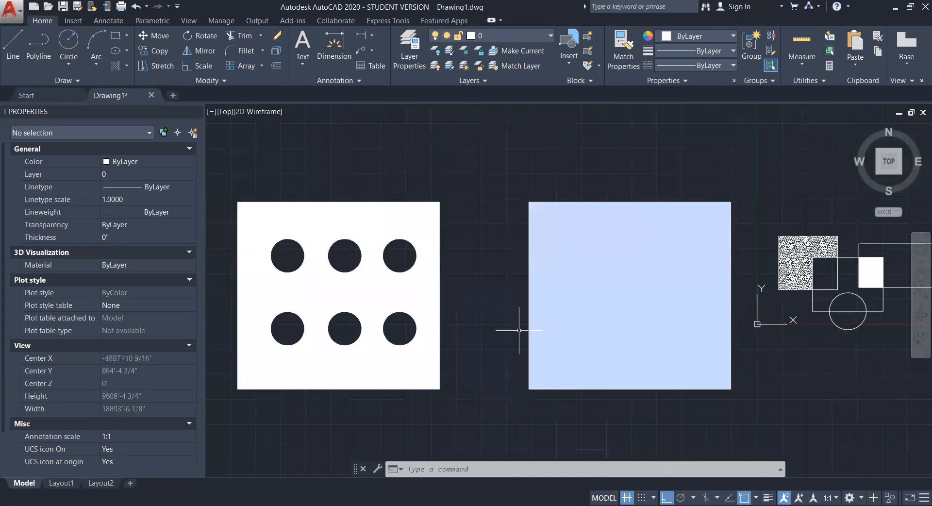
click(545, 378)
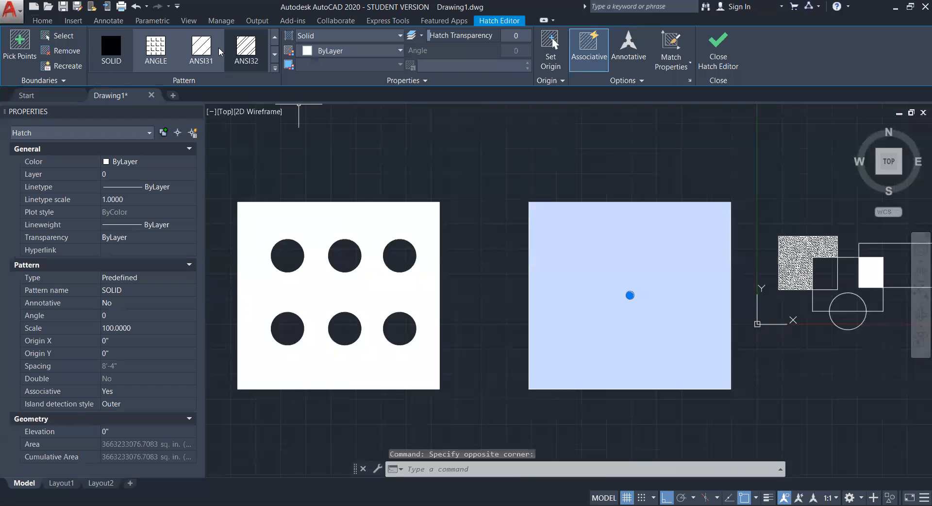
click(203, 50)
click(155, 48)
click(250, 54)
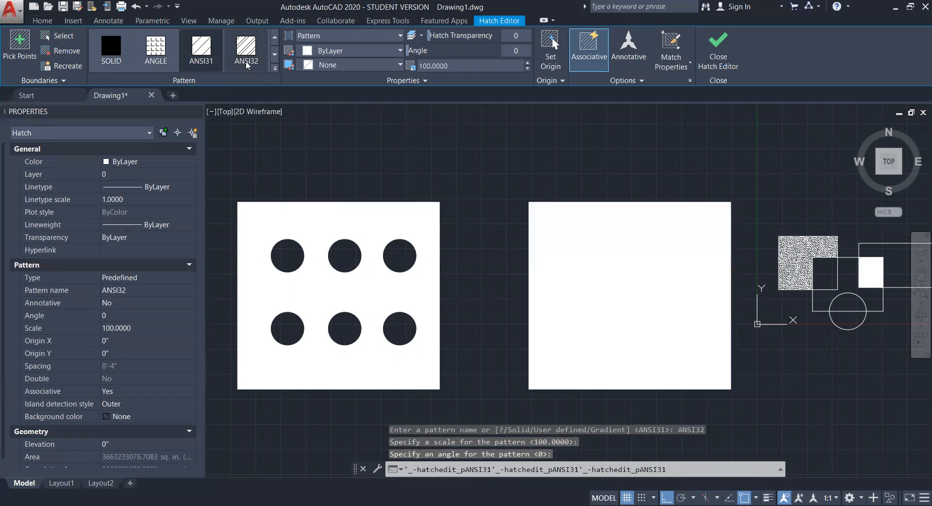
click(274, 56)
click(155, 49)
click(241, 52)
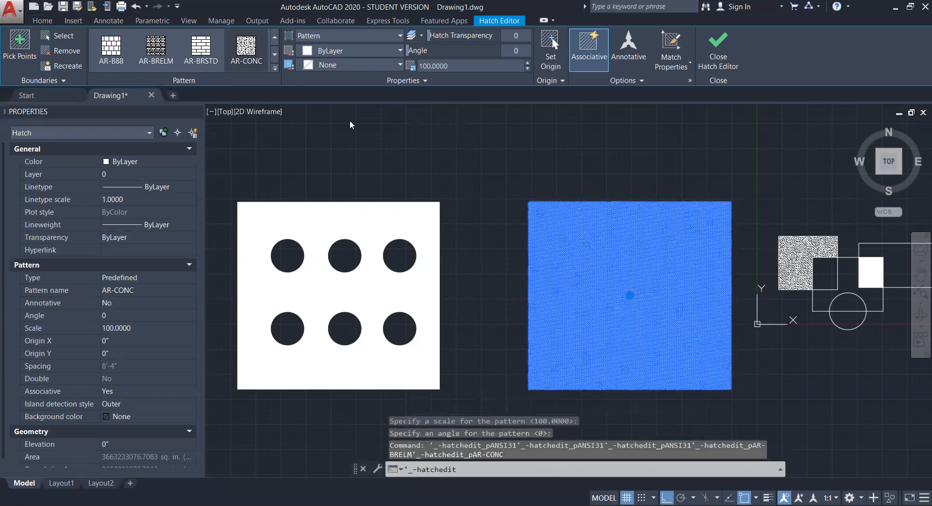
key(Escape)
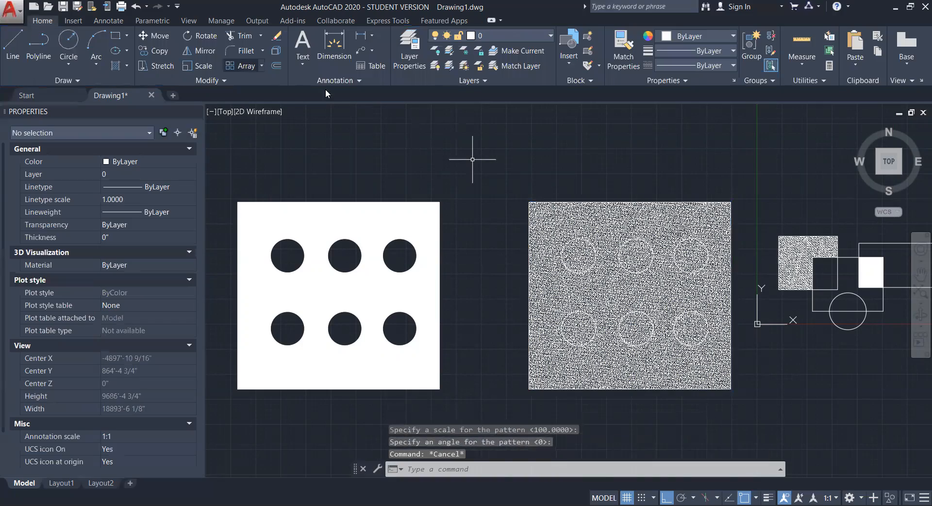
Try to trim the AR-CONC hatch inside the right rectangle's upper-right circle, using that circle as the cutting edge.
scroll(673, 266, up, 6)
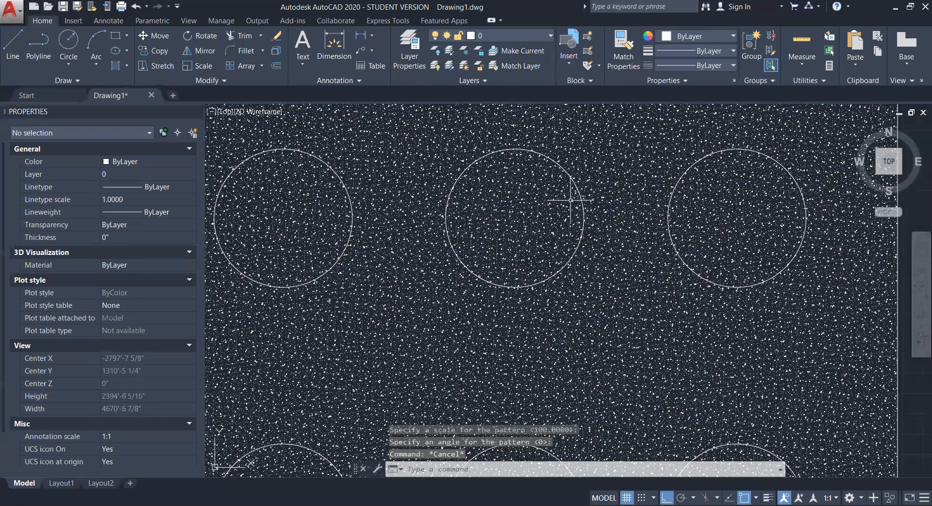
scroll(571, 200, down, 4)
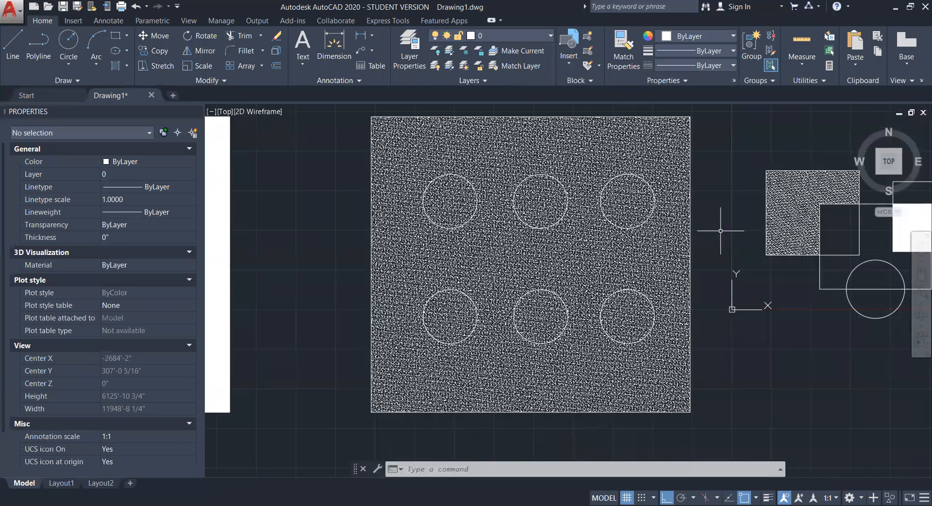
text(tr)
key(Return)
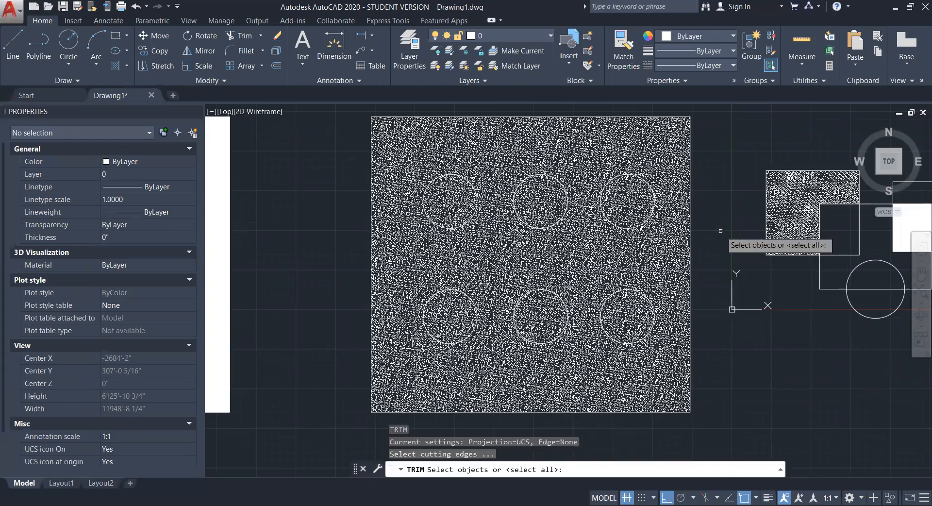
scroll(654, 180, up, 6)
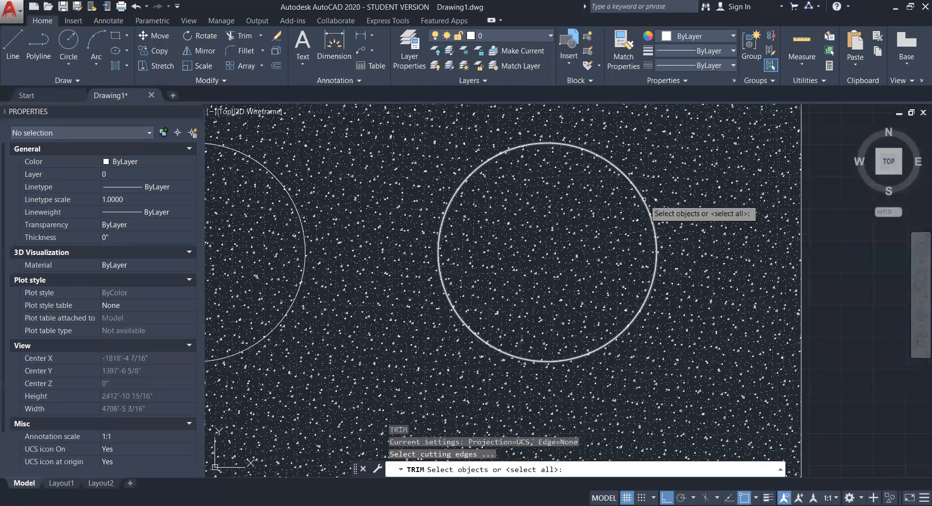
click(625, 175)
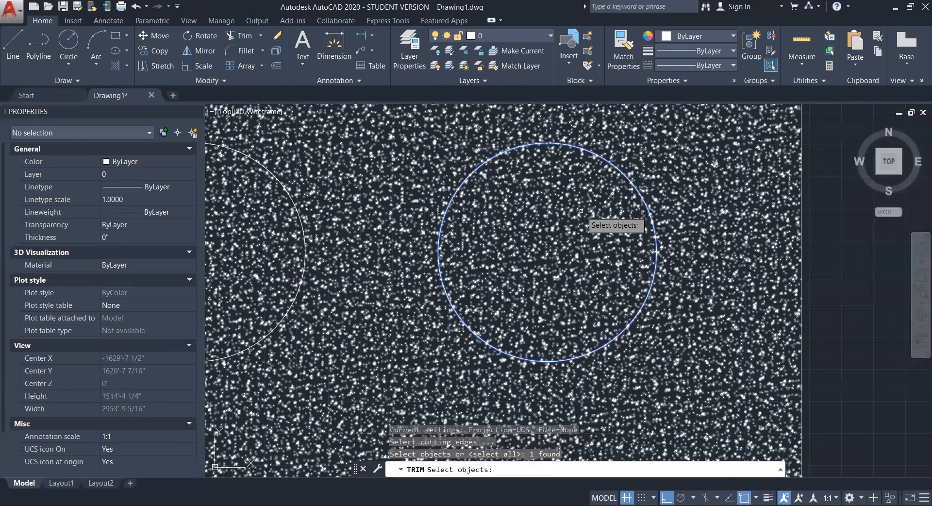
key(Return)
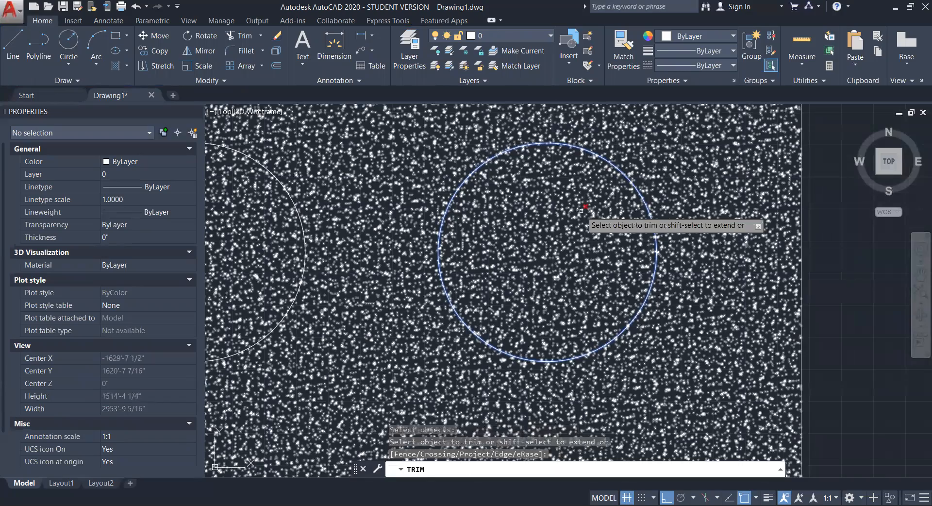
scroll(582, 211, down, 4)
click(568, 220)
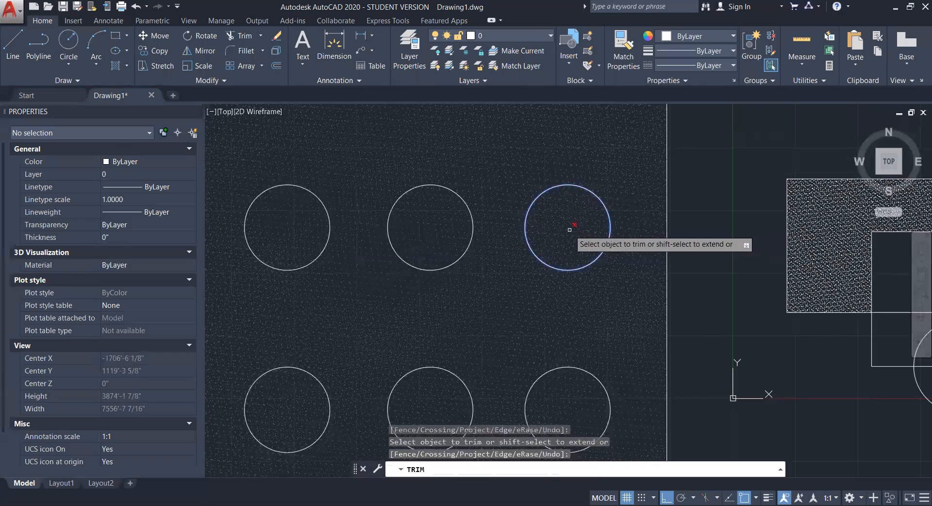
scroll(572, 224, down, 2)
click(563, 227)
click(568, 231)
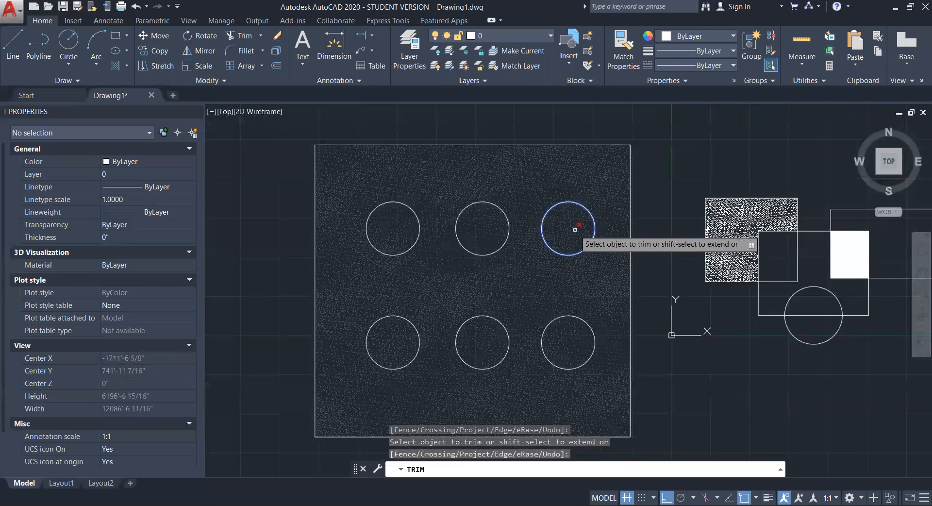
click(569, 227)
click(571, 229)
scroll(574, 235, up, 4)
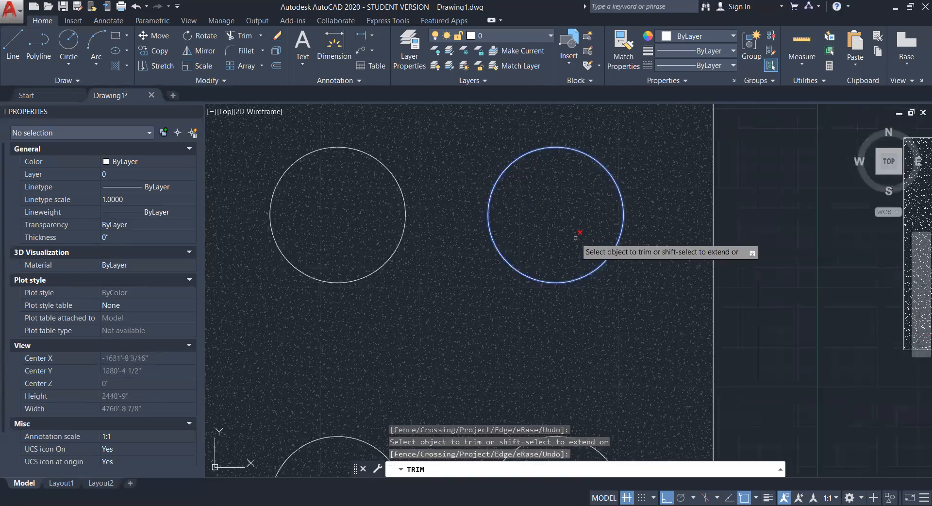
click(570, 215)
click(570, 214)
click(574, 215)
click(575, 216)
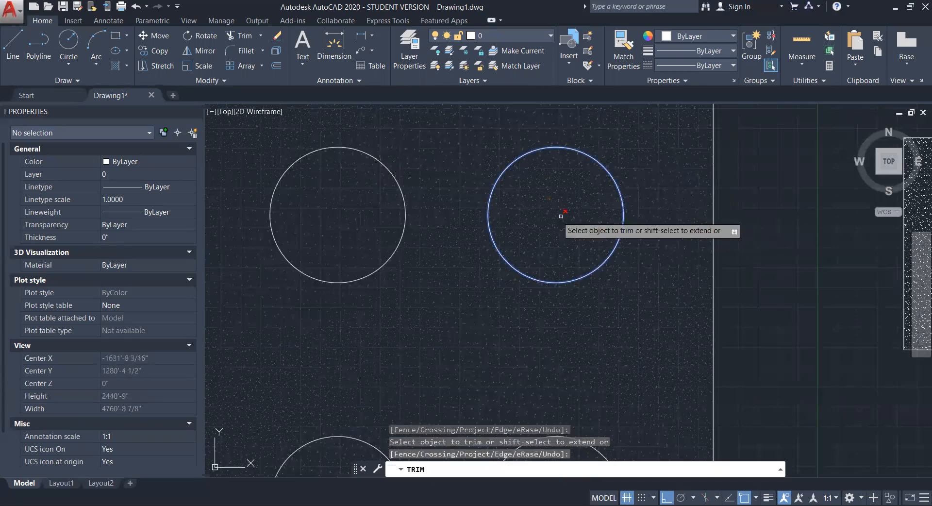
scroll(561, 214, down, 2)
scroll(561, 214, down, 2)
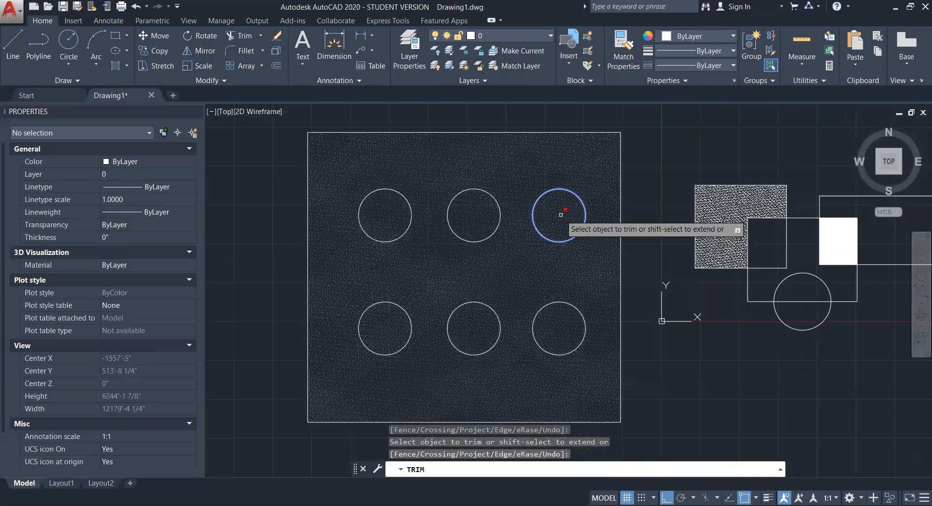
key(Return)
Move the right rectangle's lower middle circle straight down so it straddles the rectangle's bottom edge.
scroll(578, 211, down, 3)
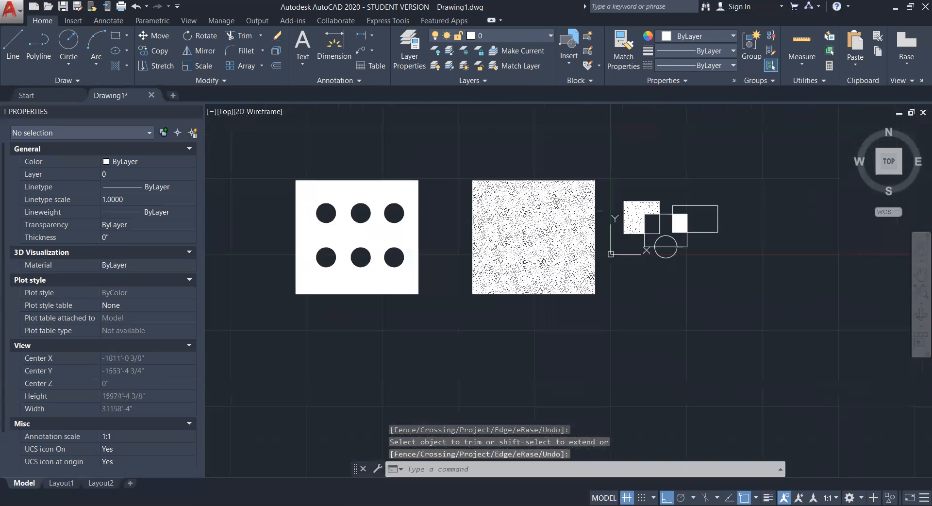
scroll(390, 217, up, 5)
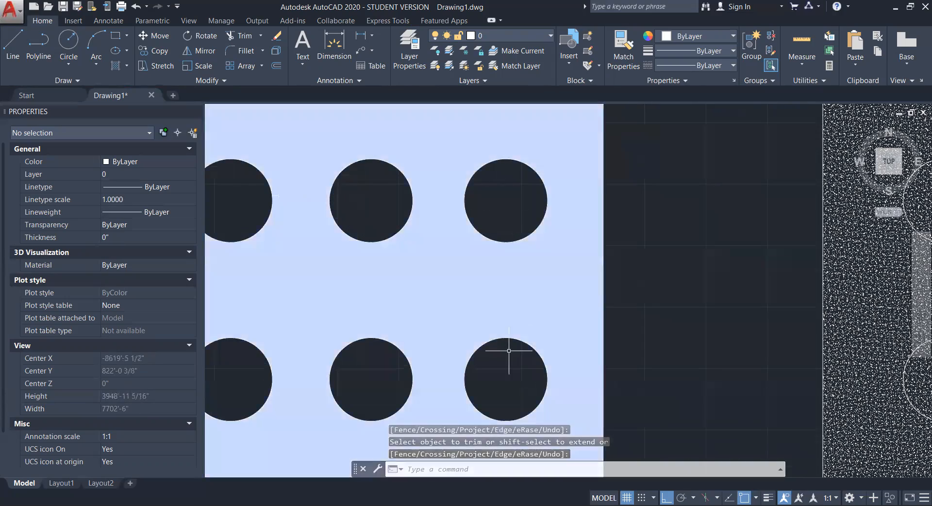
scroll(446, 203, down, 2)
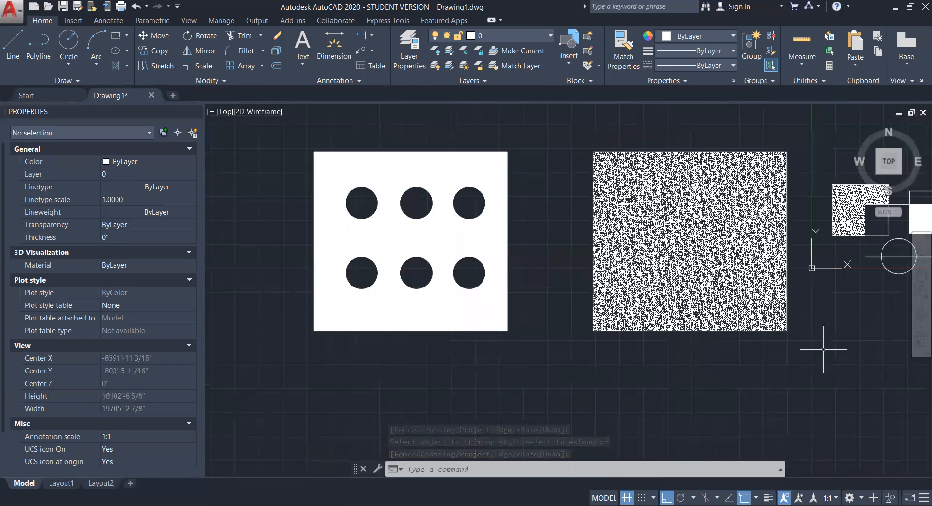
middle_drag(827, 347, 716, 342)
scroll(630, 345, up, 4)
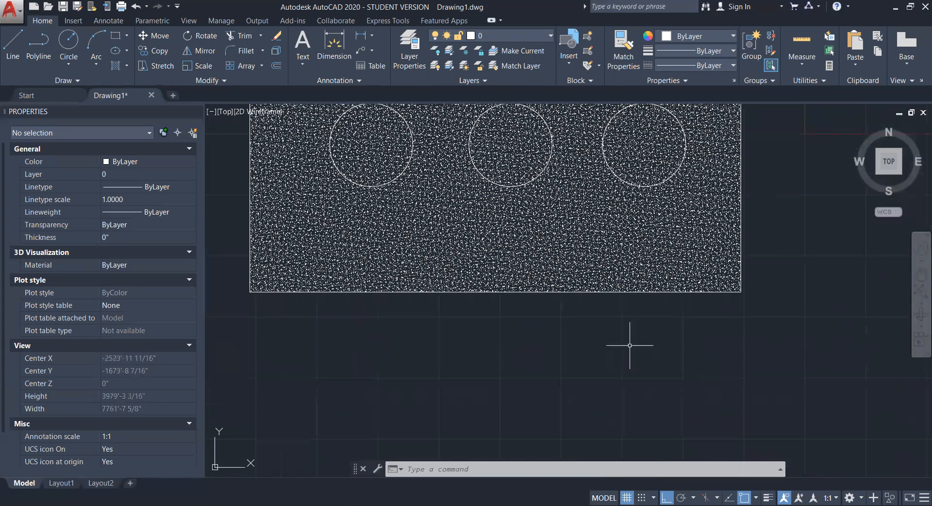
click(516, 187)
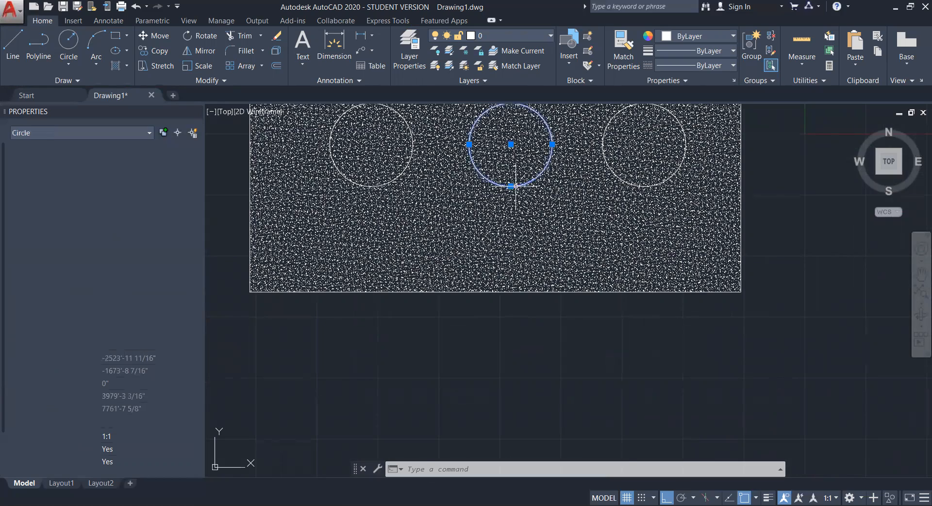
text(M)
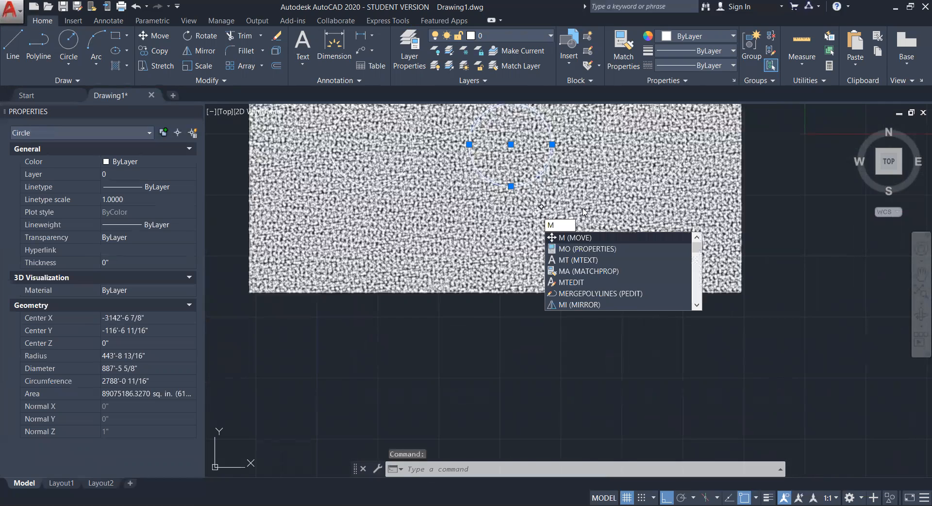
key(Return)
click(582, 195)
click(581, 344)
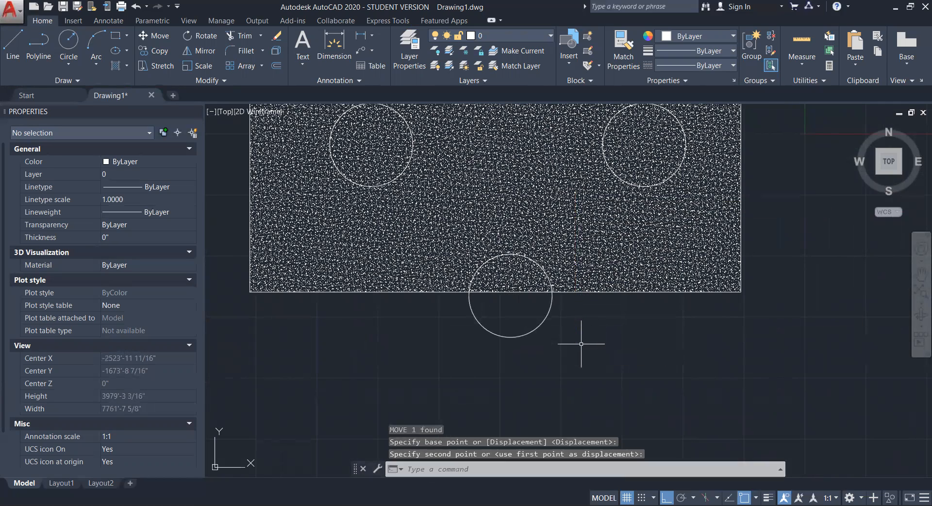
Trim the AR-CONC hatch inside the circle straddling the bottom edge, using that circle as the cutting edge.
scroll(585, 321, up, 4)
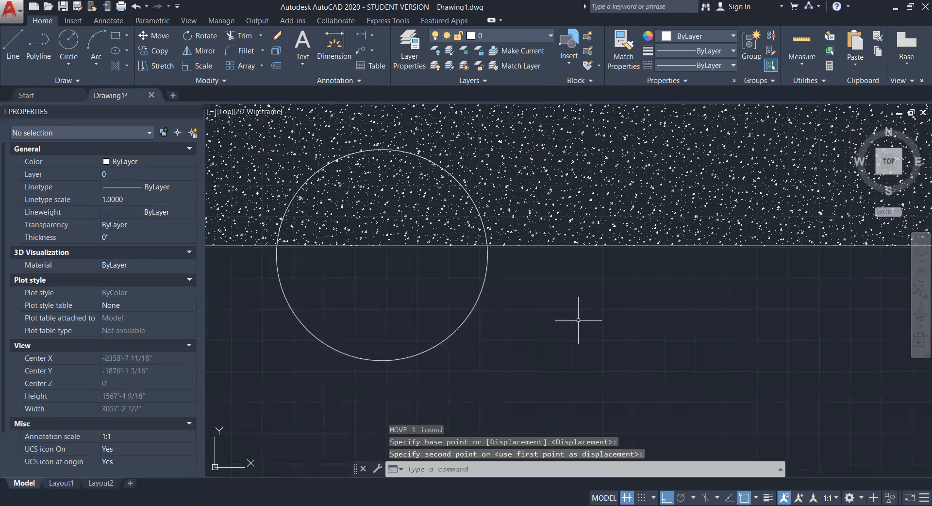
text(TR)
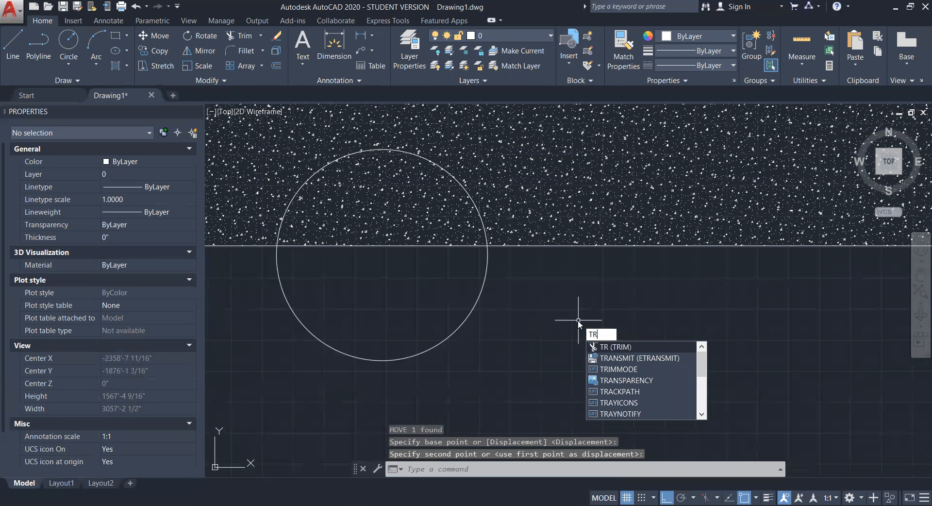
key(Return)
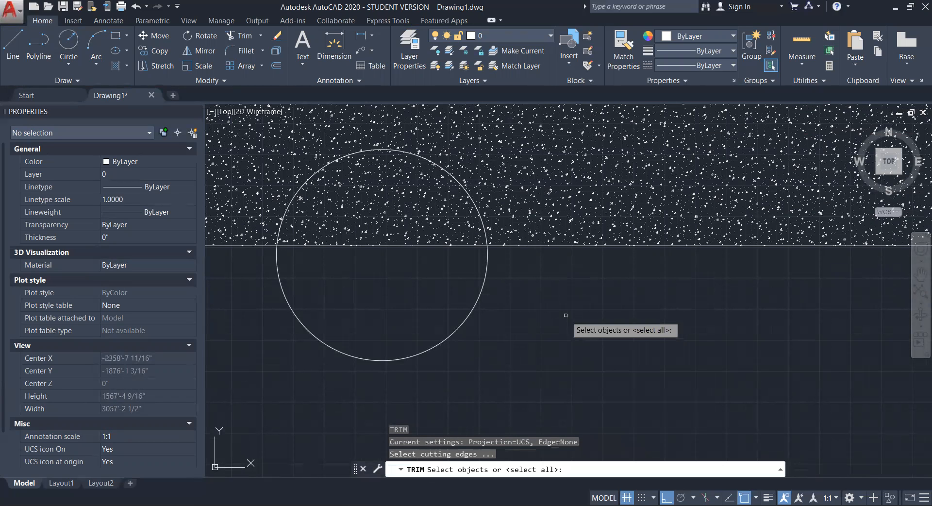
click(488, 267)
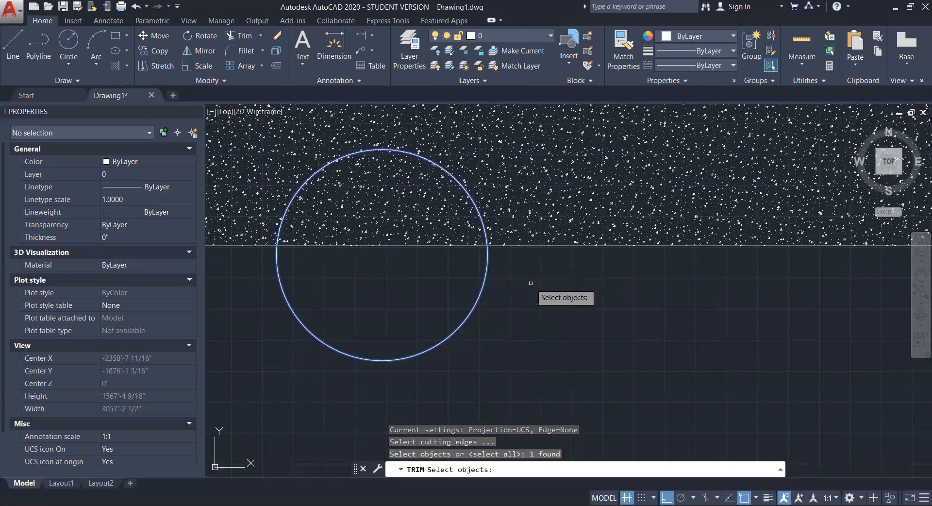
key(Return)
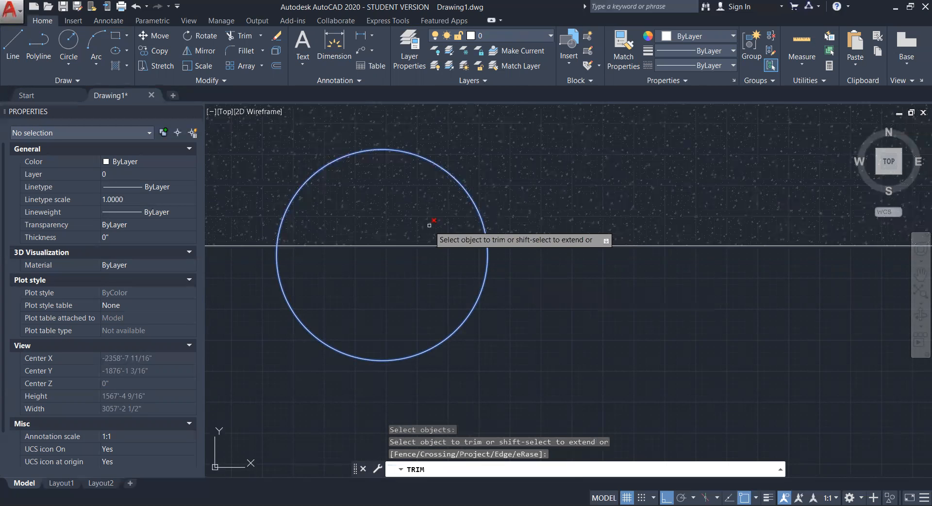
middle_drag(416, 220, 522, 269)
right_click(521, 270)
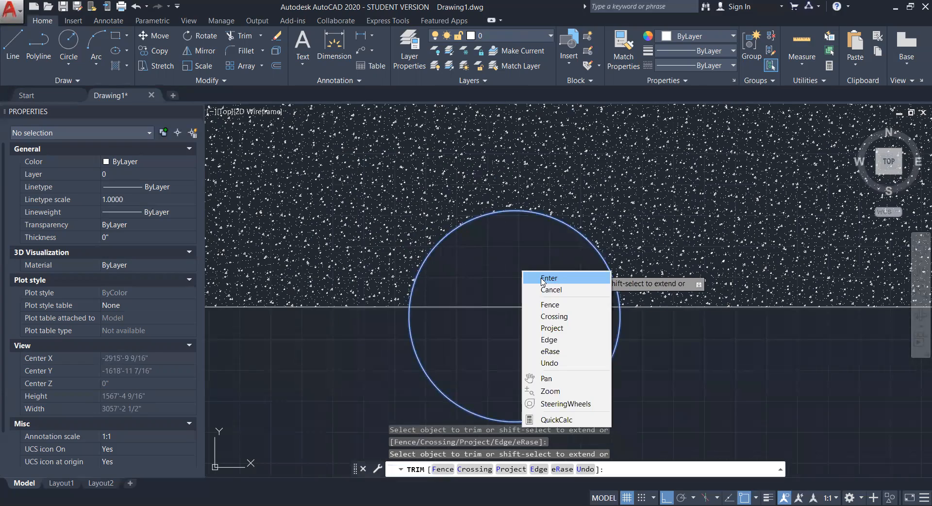
click(540, 275)
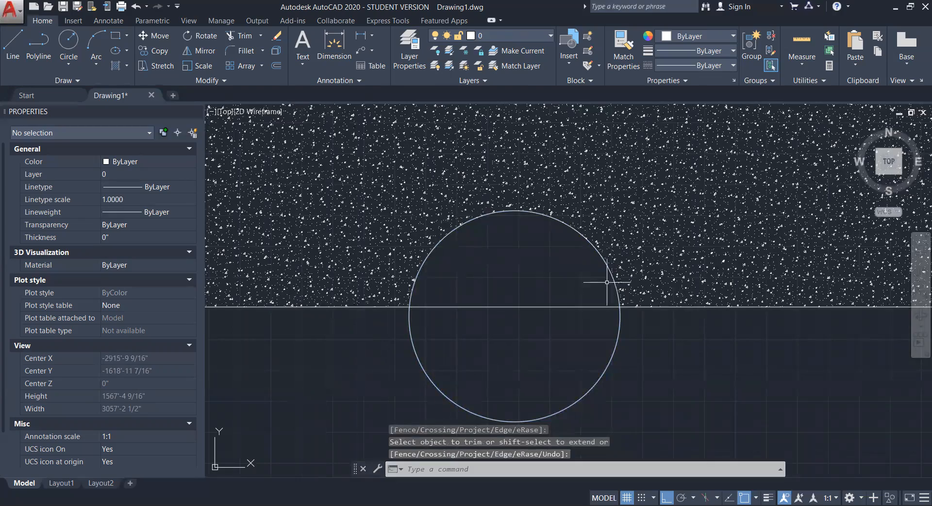
Compare the trimmed hatch at the bottom-edge circle with the hatch inside the circles that lie entirely within the right rectangle.
scroll(524, 280, down, 4)
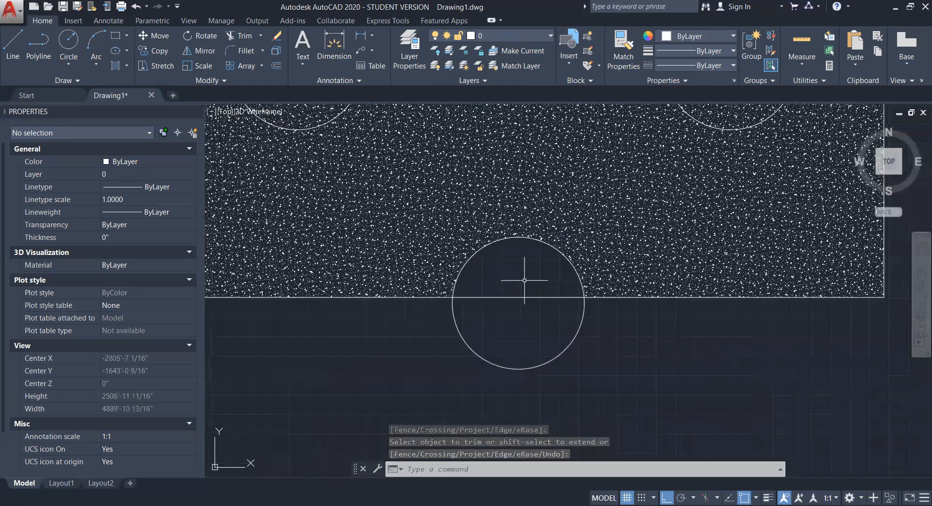
middle_drag(521, 224, 521, 296)
scroll(642, 130, up, 4)
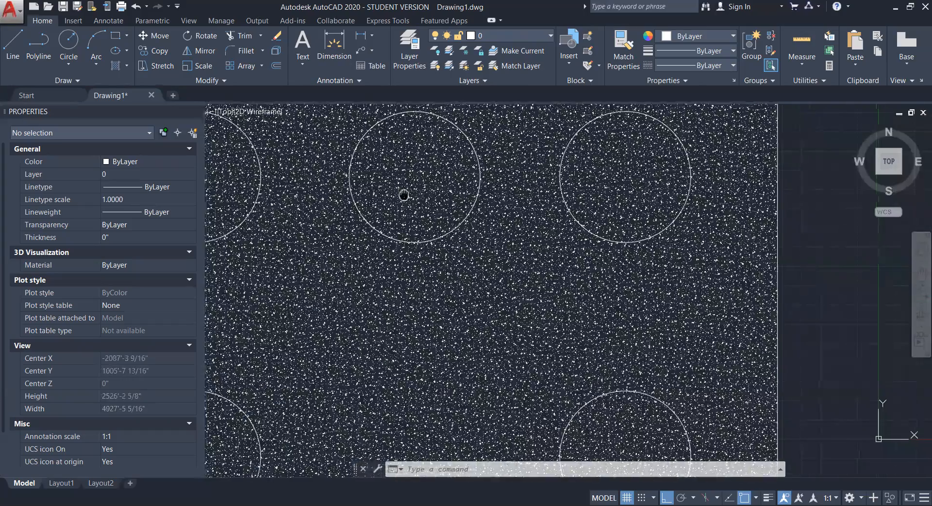
middle_drag(381, 186, 548, 205)
scroll(548, 206, down, 4)
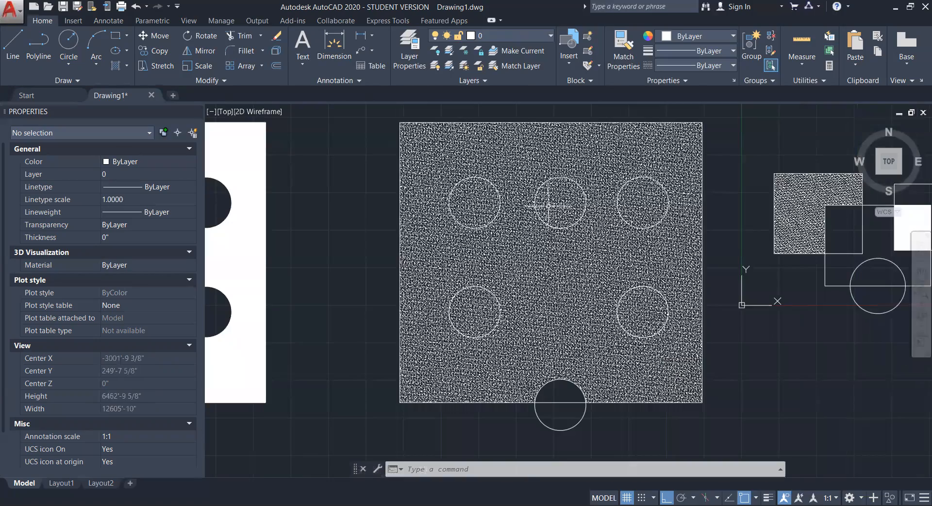
scroll(548, 206, down, 2)
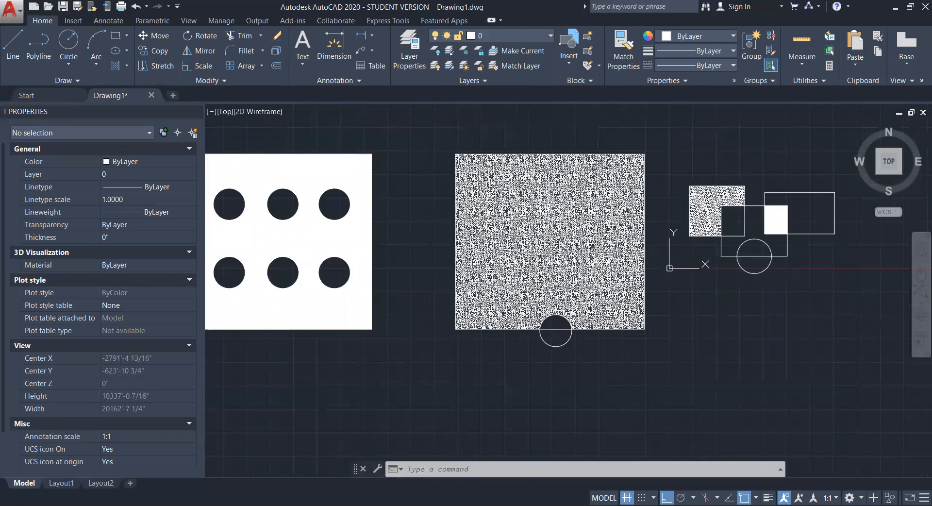
middle_drag(541, 330, 672, 333)
scroll(721, 226, up, 4)
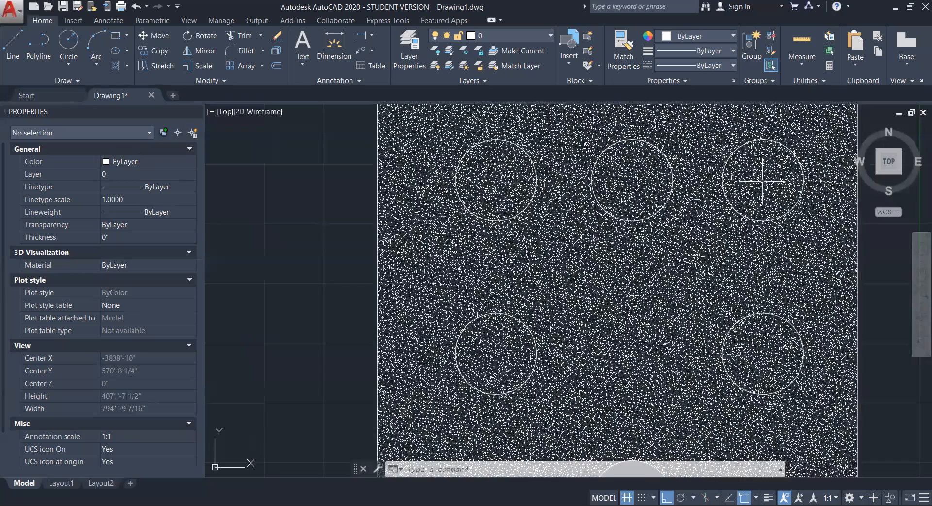
Delete the solid hatch around the six circles in the left rectangle.
scroll(761, 240, down, 4)
scroll(389, 243, up, 4)
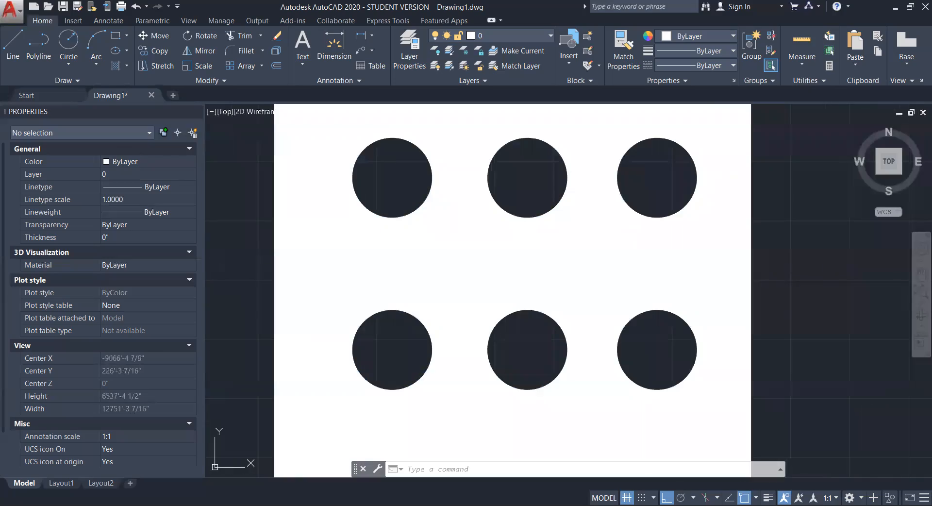
scroll(385, 243, down, 2)
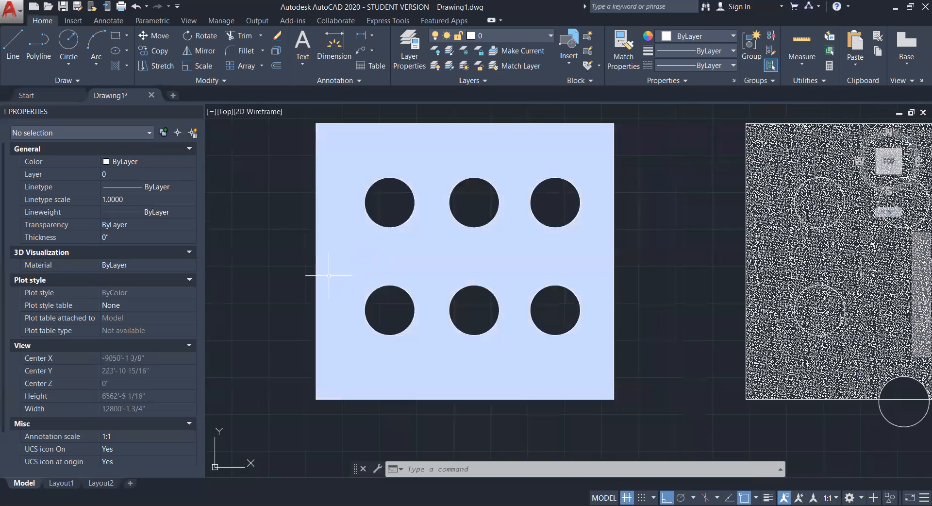
click(370, 268)
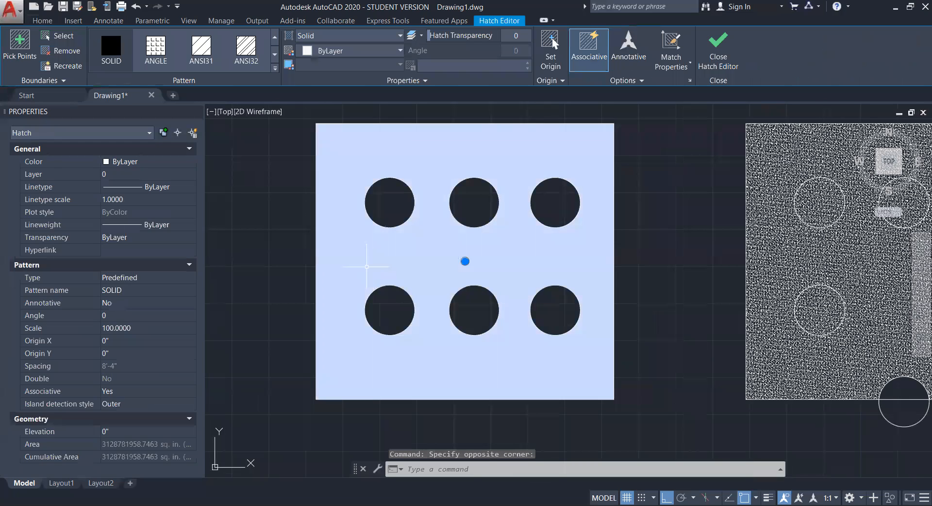
key(Delete)
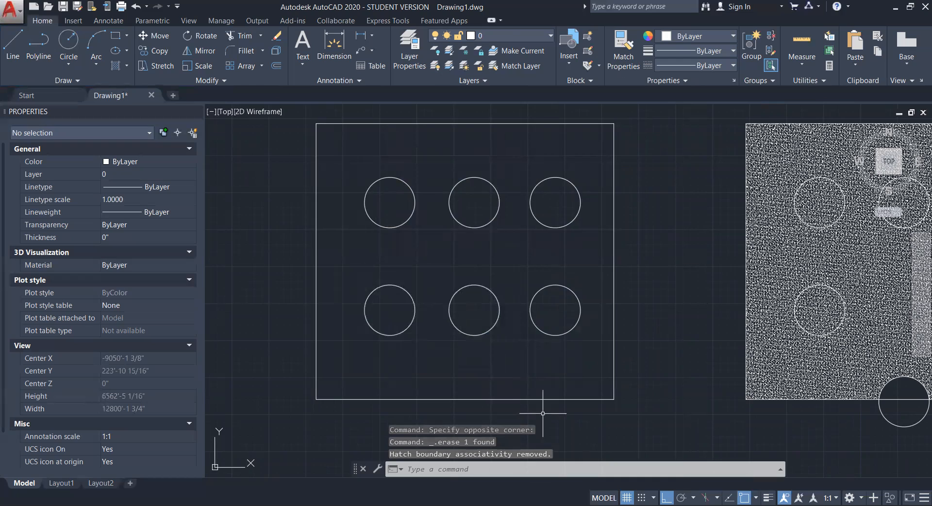
Hatch the left rectangle around its six circles with the ANSI32 pattern at scale 100 by picking an internal point.
text(H)
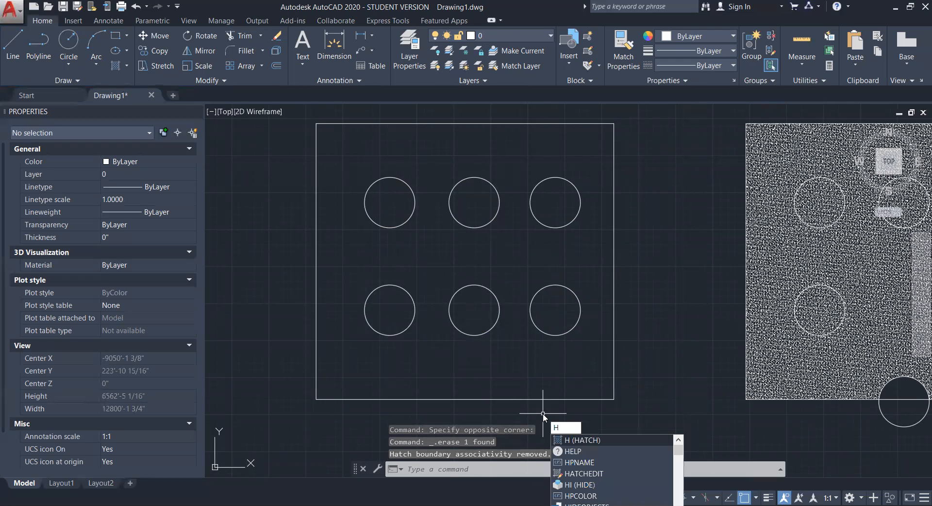
key(Return)
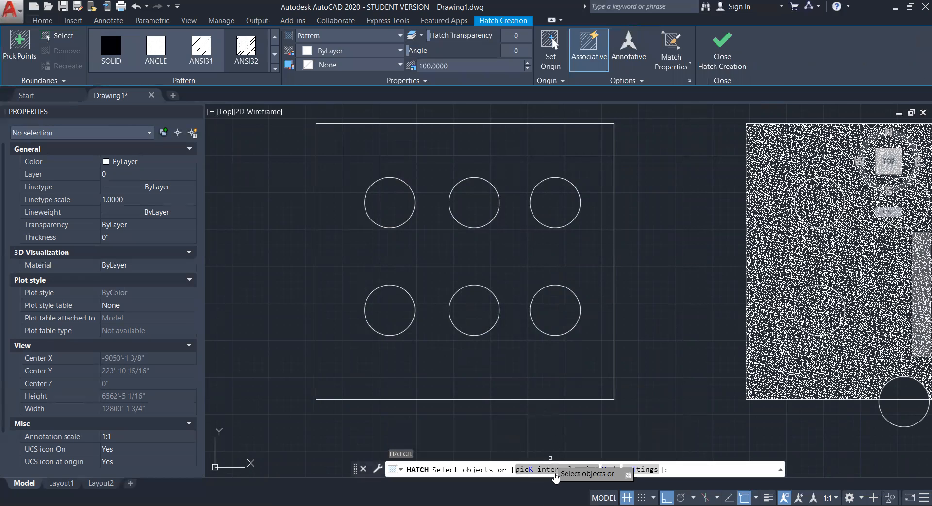
click(551, 471)
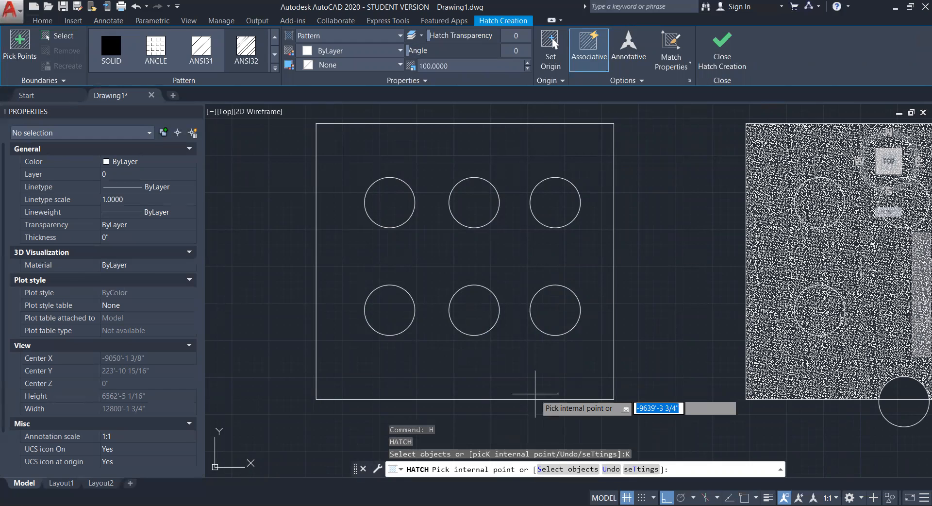
click(531, 376)
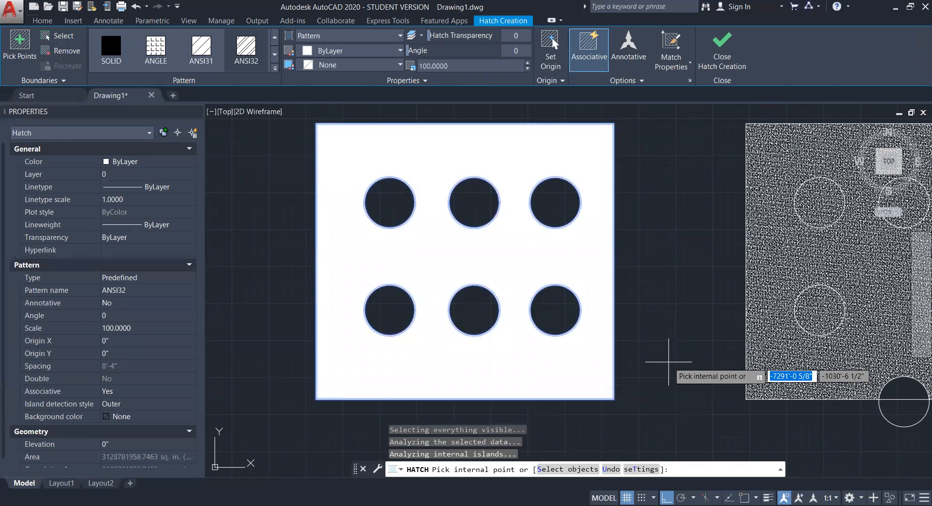
key(Return)
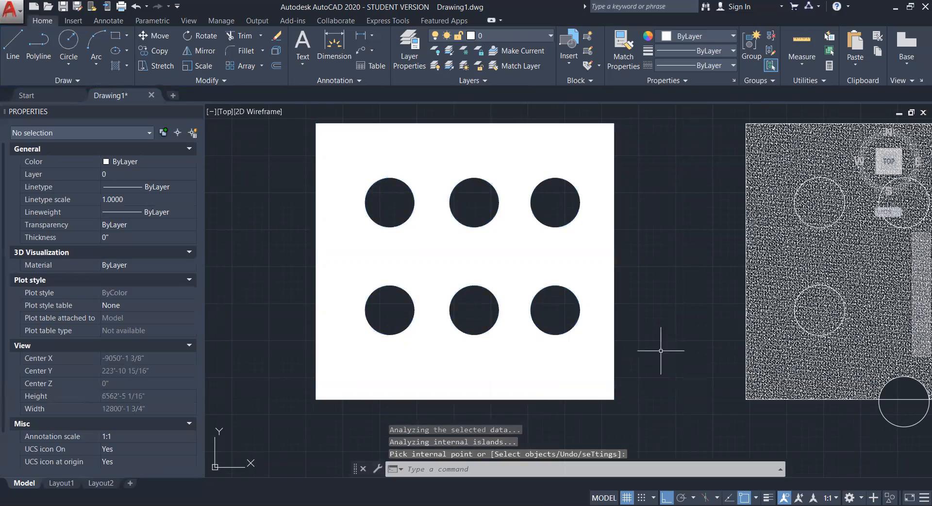
Match the left rectangle's hatch to the right rectangle's AR-CONC hatch with Match Properties.
middle_drag(574, 314, 439, 332)
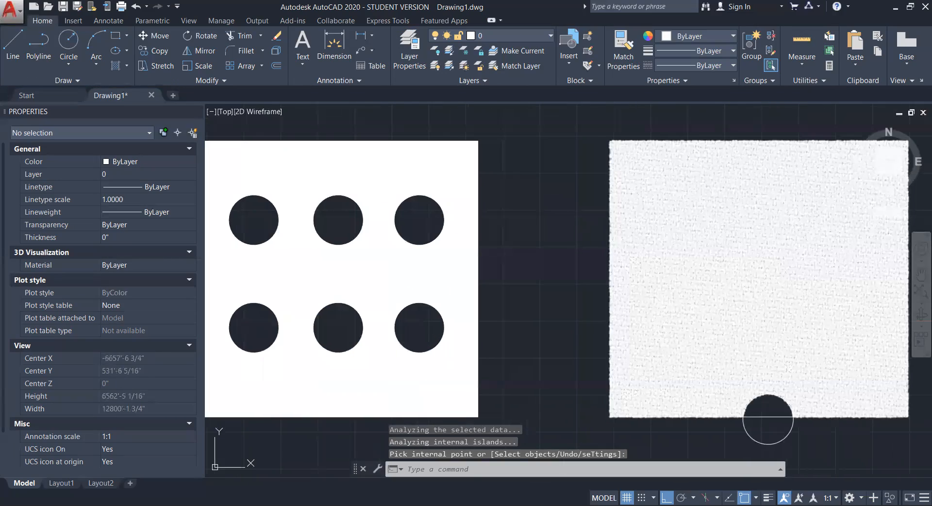
scroll(479, 278, down, 4)
scroll(629, 280, up, 3)
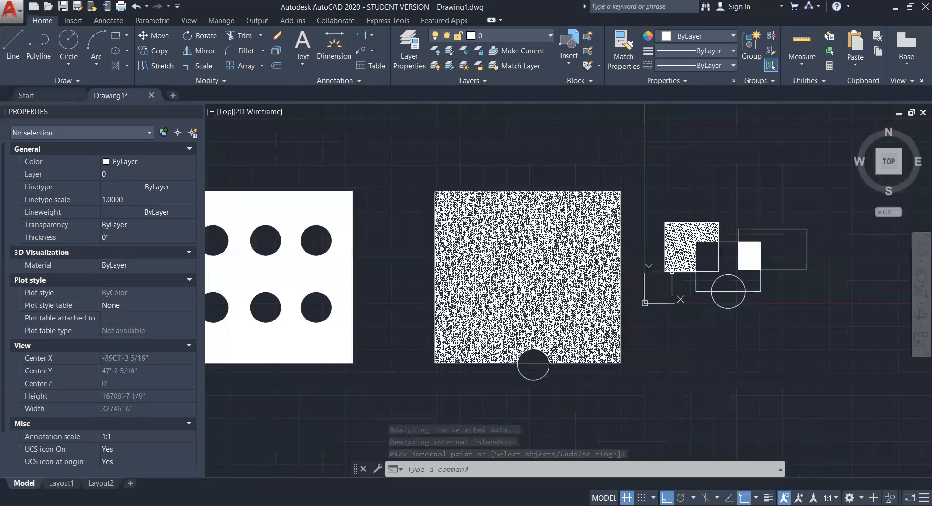
middle_drag(527, 277, 596, 302)
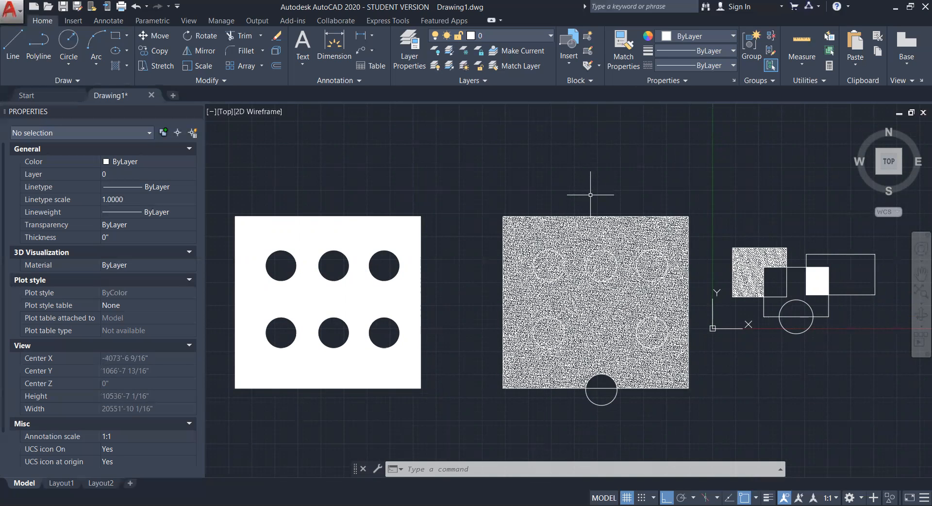
text(MA)
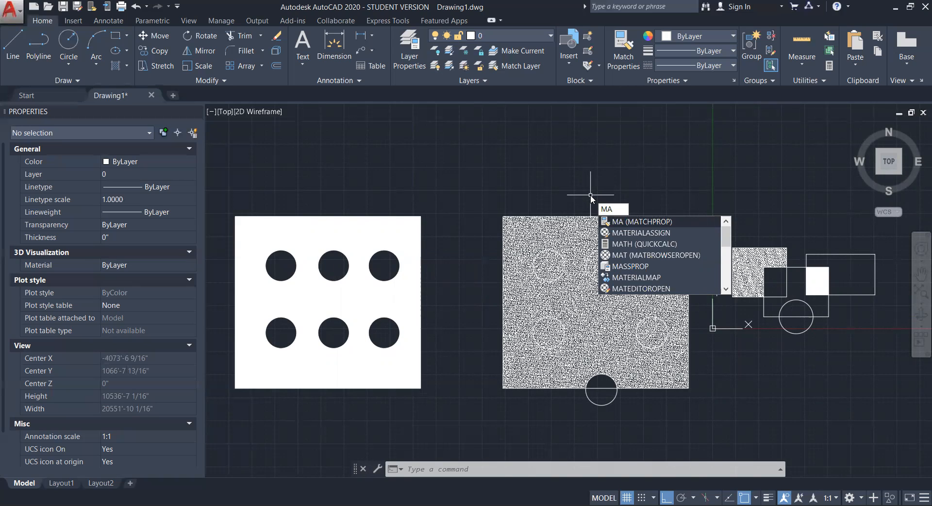
key(Return)
scroll(458, 199, up, 4)
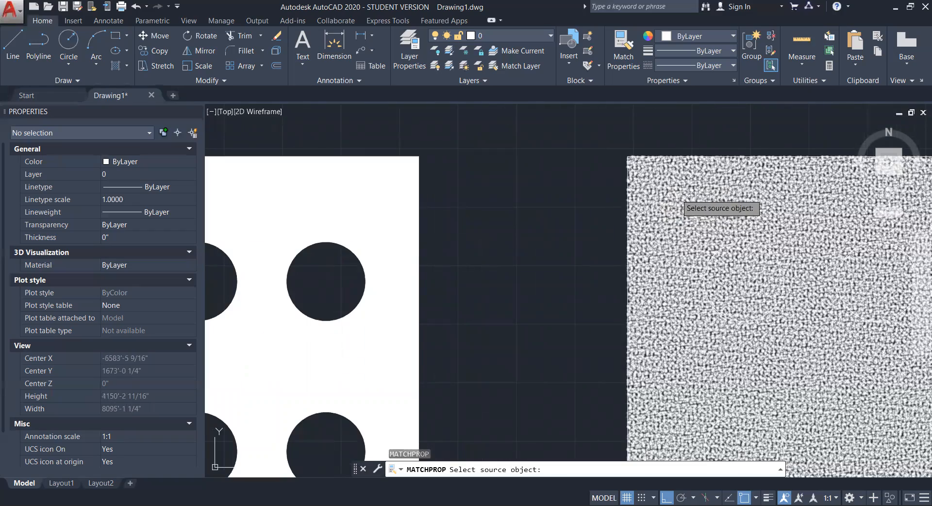
click(702, 200)
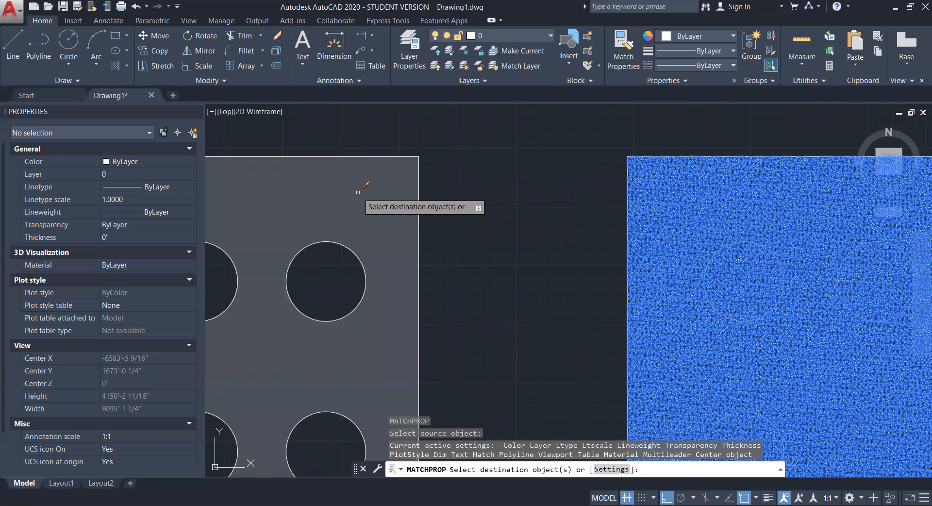
click(358, 193)
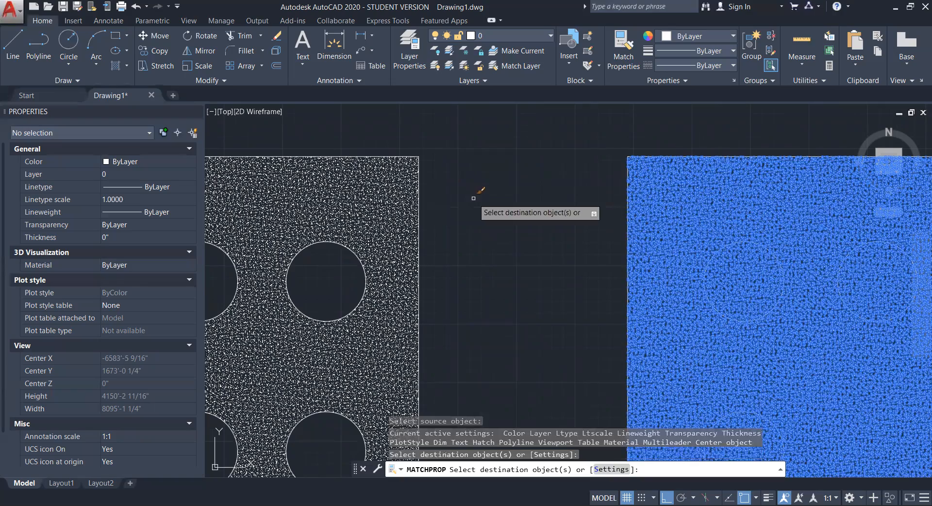
key(Return)
Examine the hatches in the two large rectangles and the small overlapping shapes at different zoom levels.
scroll(489, 252, down, 5)
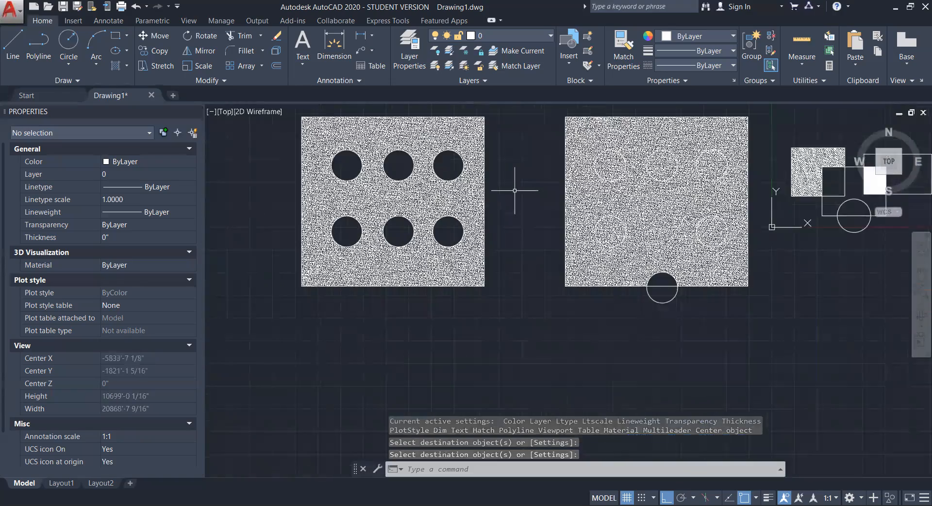
scroll(514, 170, down, 2)
scroll(768, 171, up, 2)
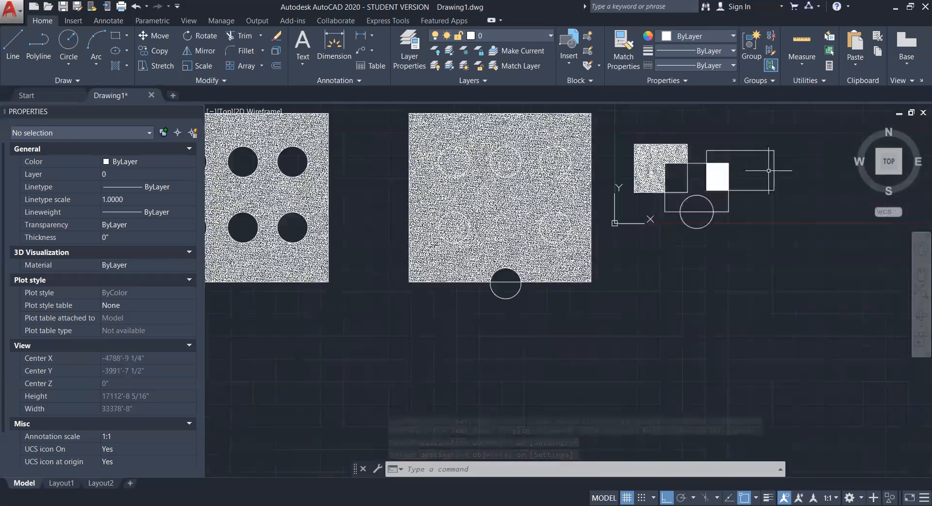
scroll(768, 170, up, 5)
middle_drag(360, 202, 836, 264)
middle_drag(403, 188, 734, 246)
scroll(385, 183, down, 2)
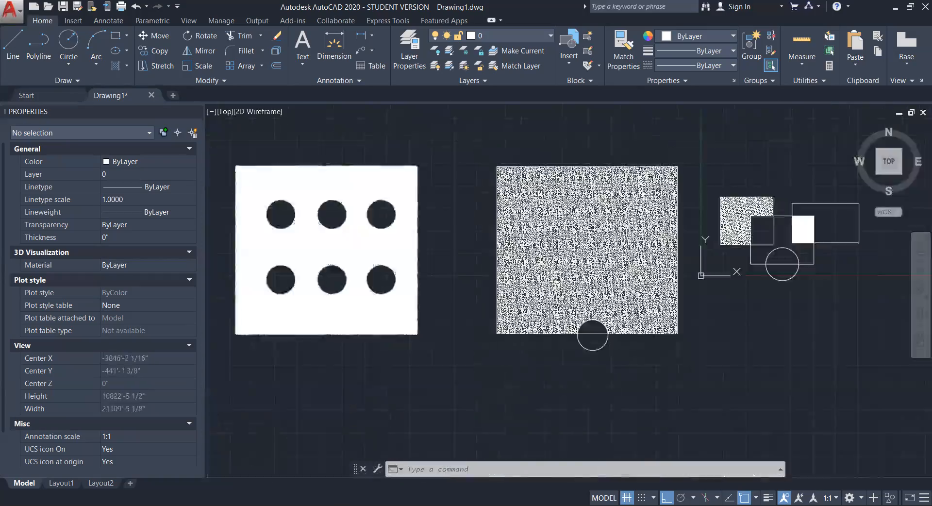
scroll(380, 214, down, 3)
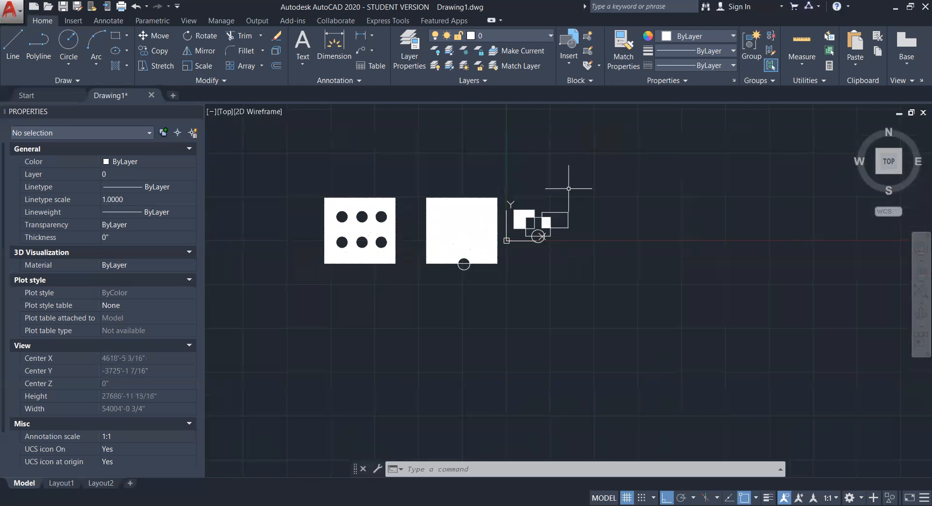
Match the small square's L-shaped hatch and the small rectangles' white overlap fill to the large right rectangle's AR-CONC hatch.
scroll(537, 232, up, 6)
scroll(403, 270, up, 2)
middle_drag(359, 244, 556, 246)
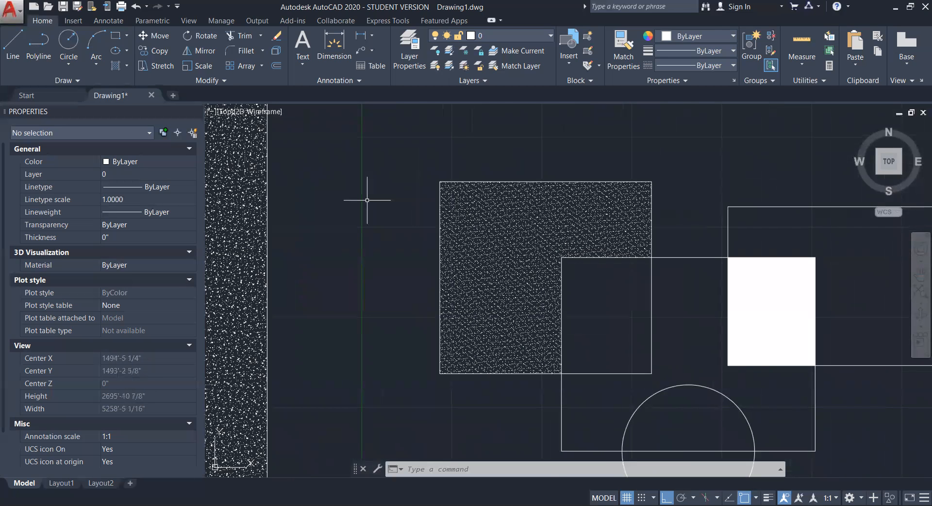
text(ma)
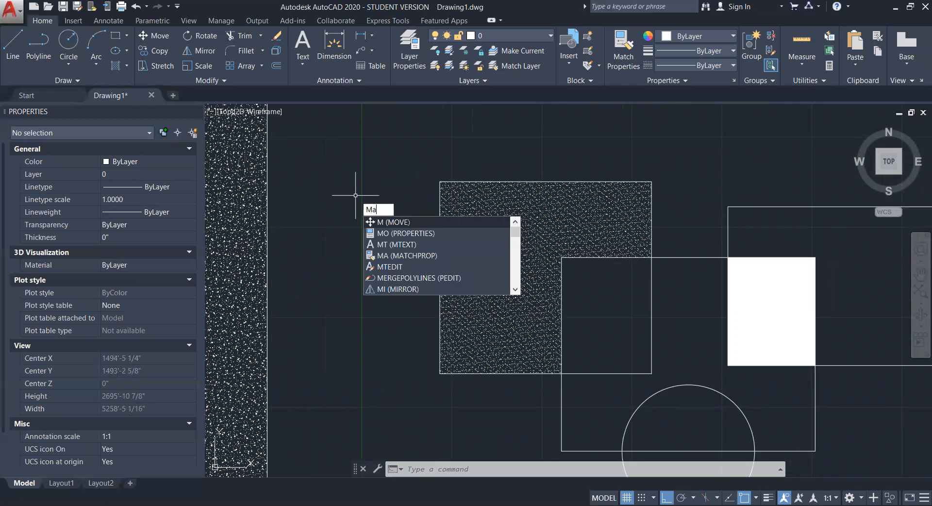
key(Return)
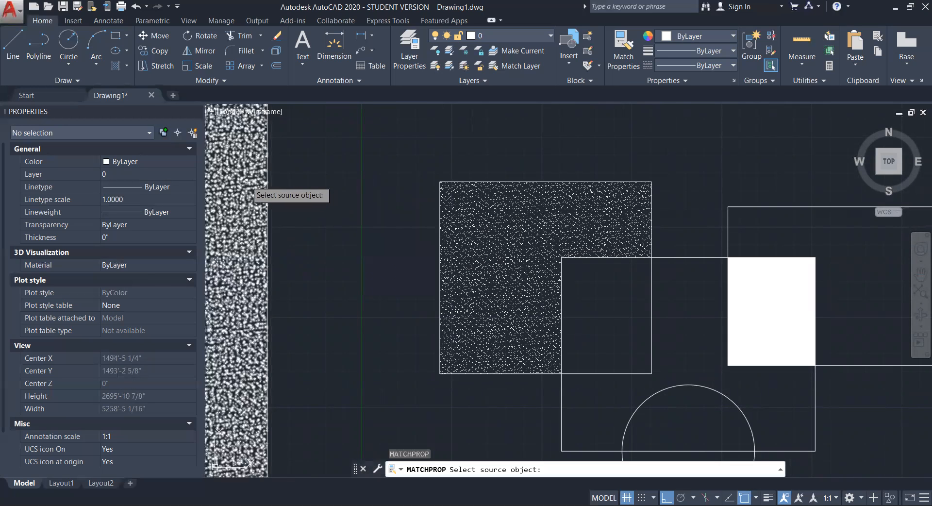
click(252, 179)
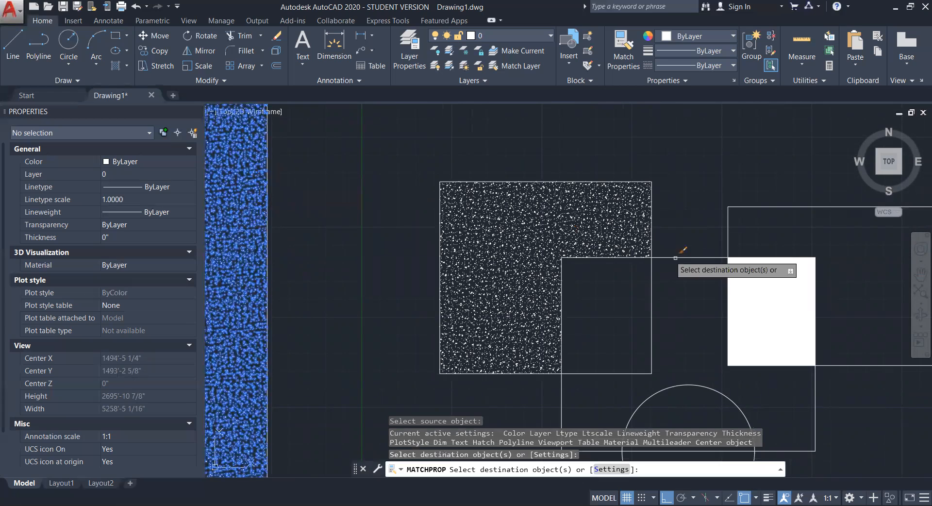
click(755, 280)
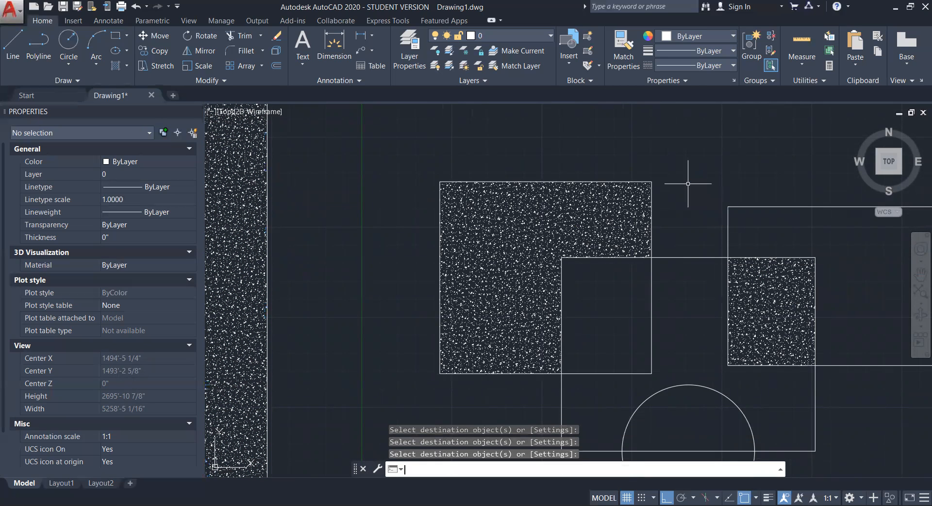
scroll(688, 183, down, 6)
mouse_move(529, 208)
middle_down()
mouse_move(645, 248)
mouse_move(614, 225)
mouse_move(630, 212)
middle_up()
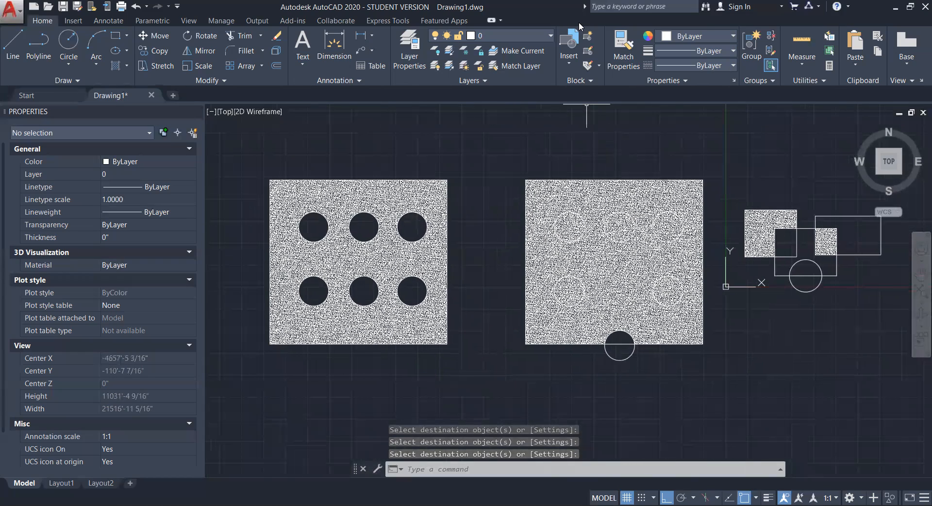